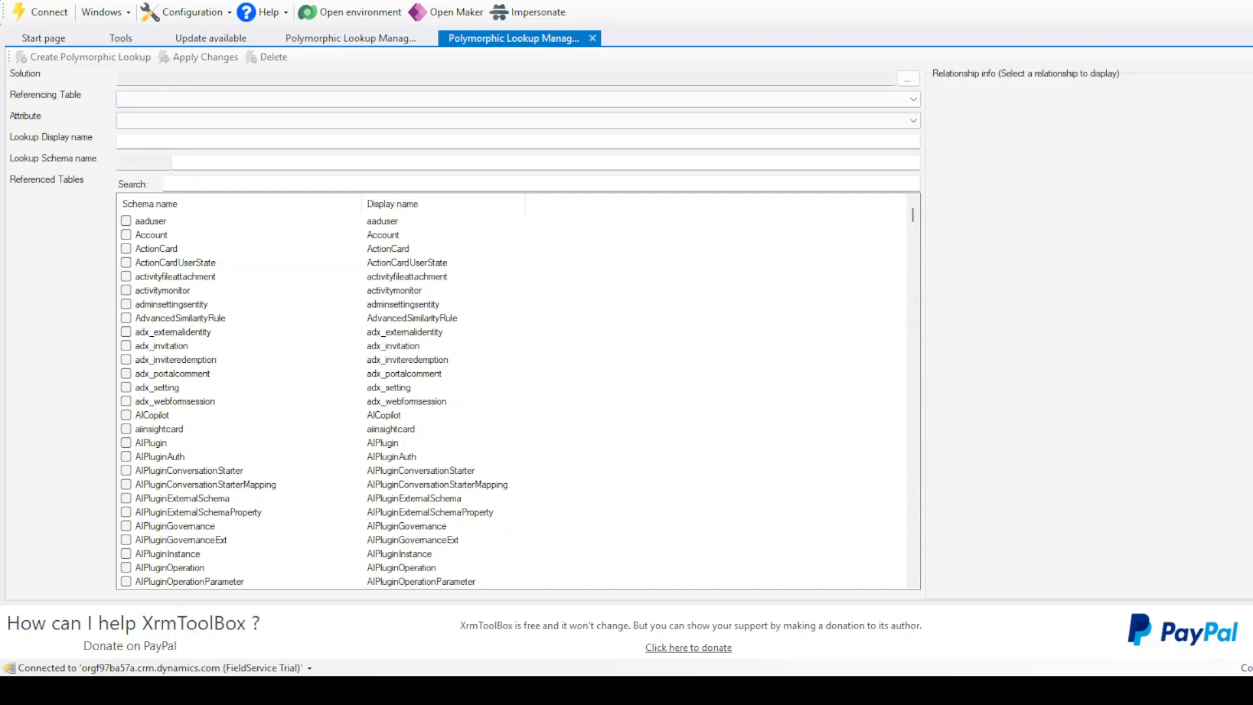
Load Training Solution 3 as the solution in Polymorphic Lookup Manager
left_click(119, 38)
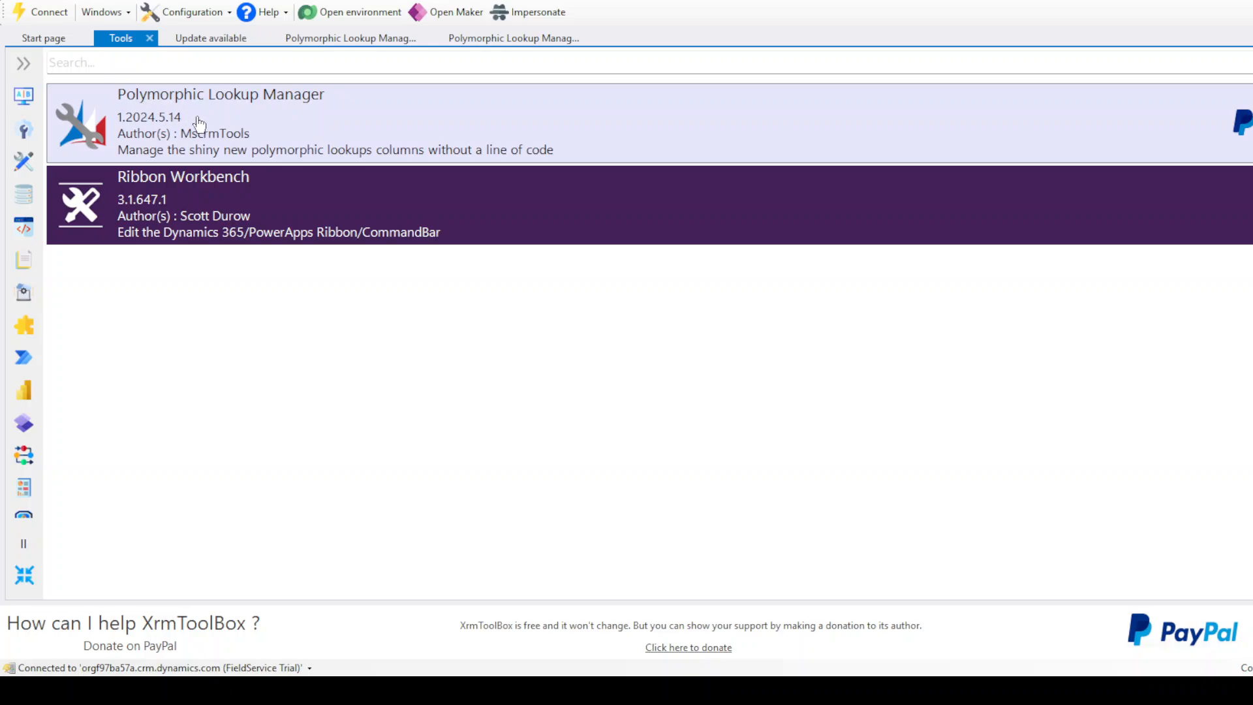
left_click(504, 43)
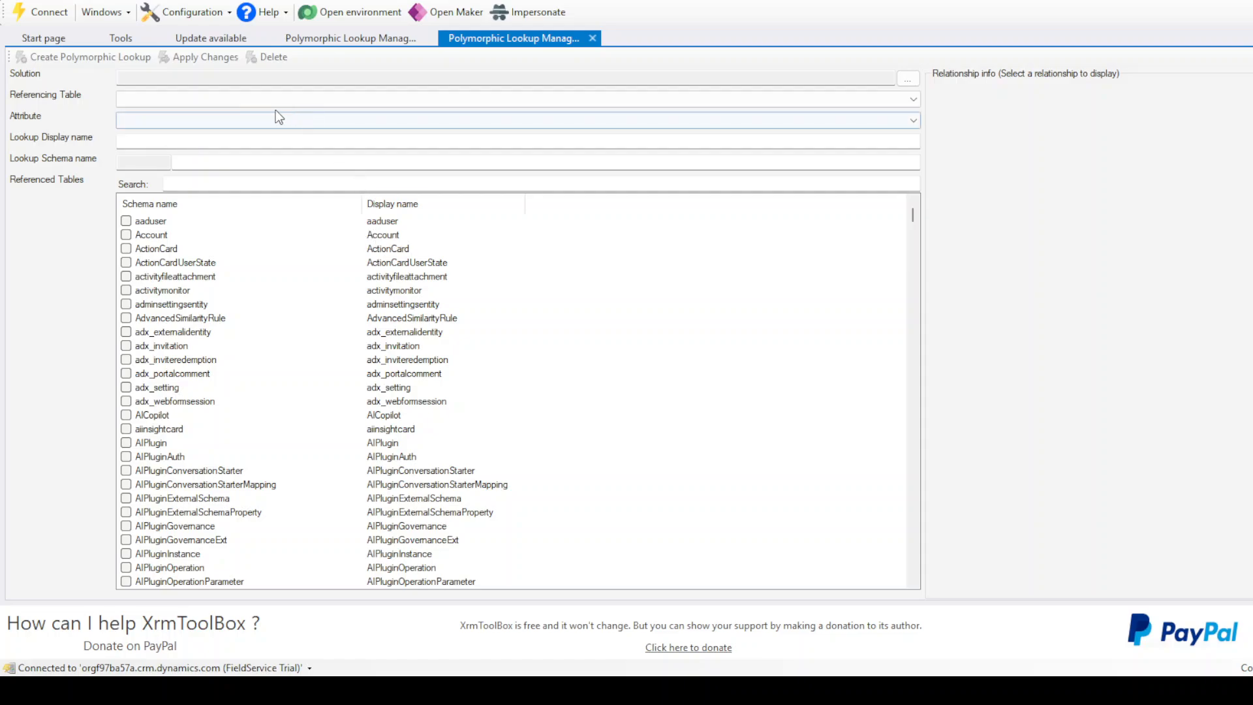
left_click(201, 78)
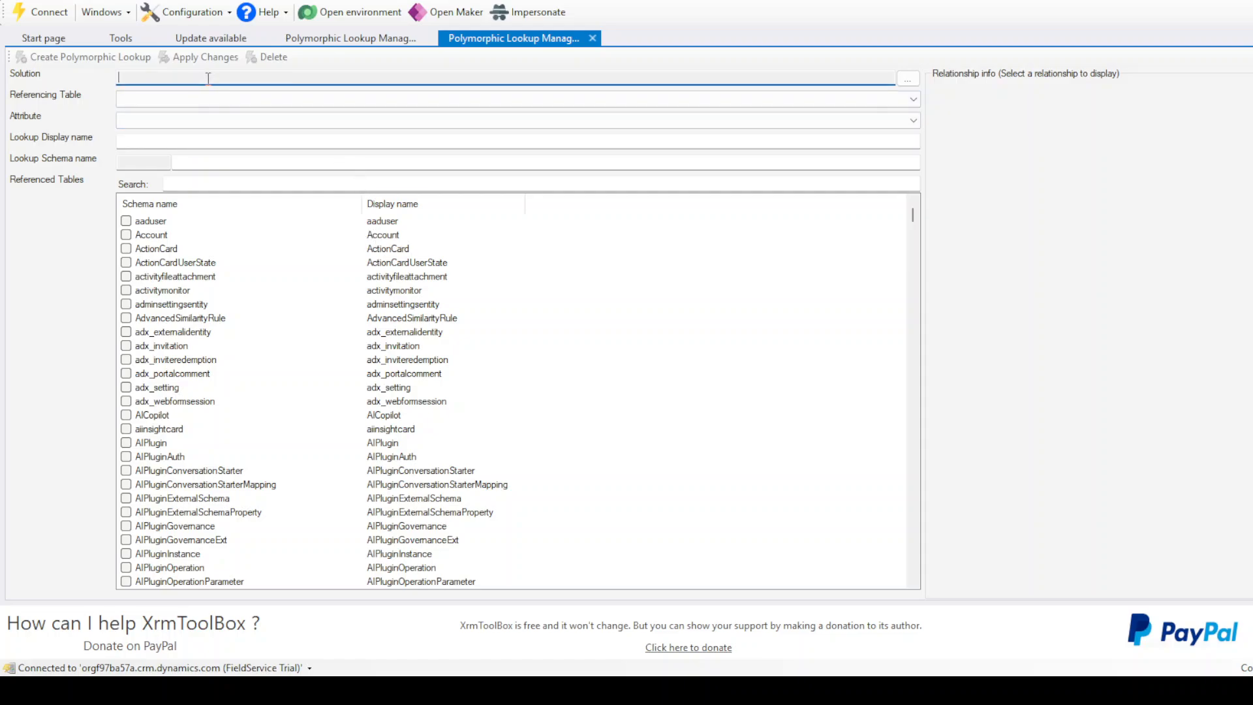
left_click(908, 81)
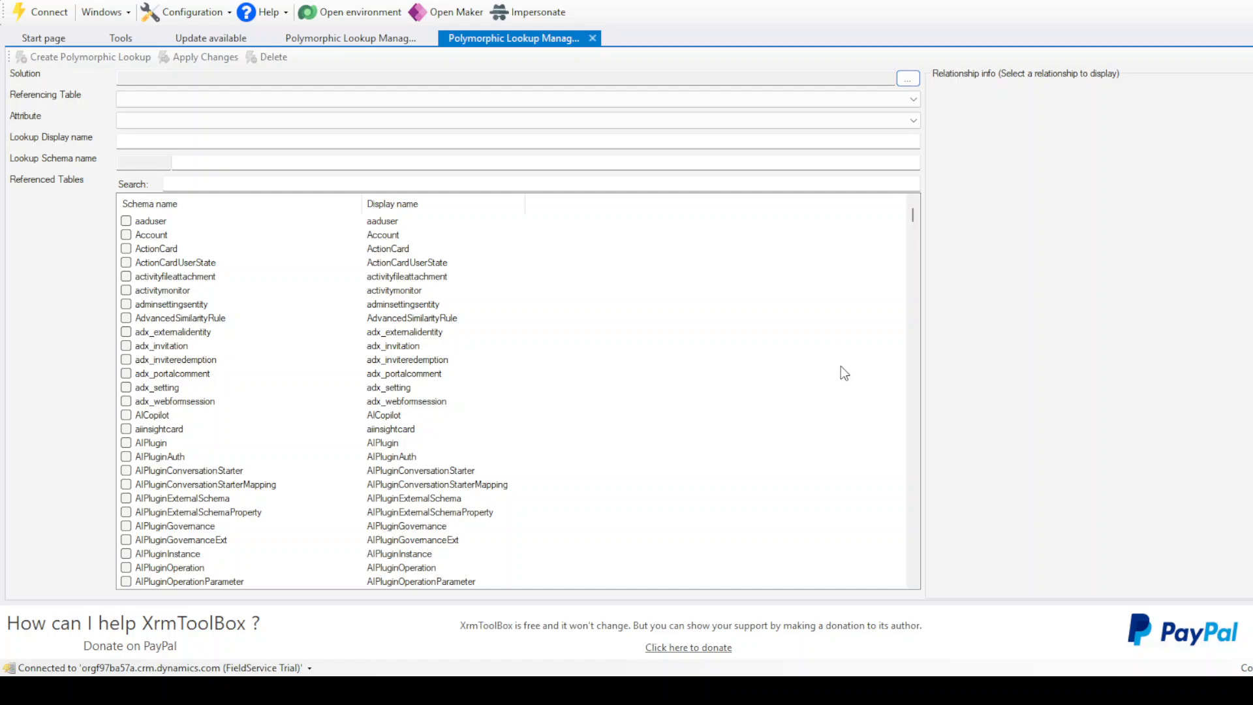
left_click(738, 436)
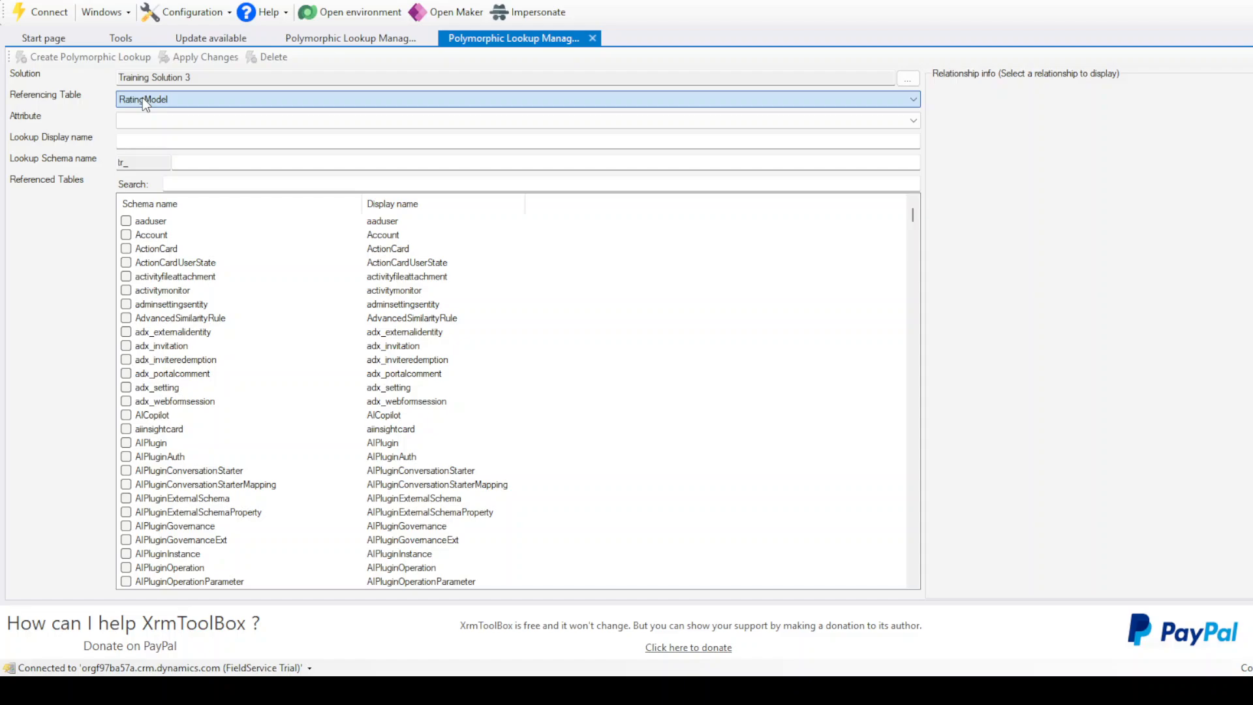
Choose tr_CustomerSupport as the referencing table and set the new lookup's display name to "Related To"
key("Down")
key("Down")
key("Down")
key("Down")
key("Down")
key("Down")
key("Down")
key("Down")
key("Down")
key("Down")
key("Down")
key("Down")
key("Down")
key("Down")
key("Down")
key("Down")
key("Down")
key("Return")
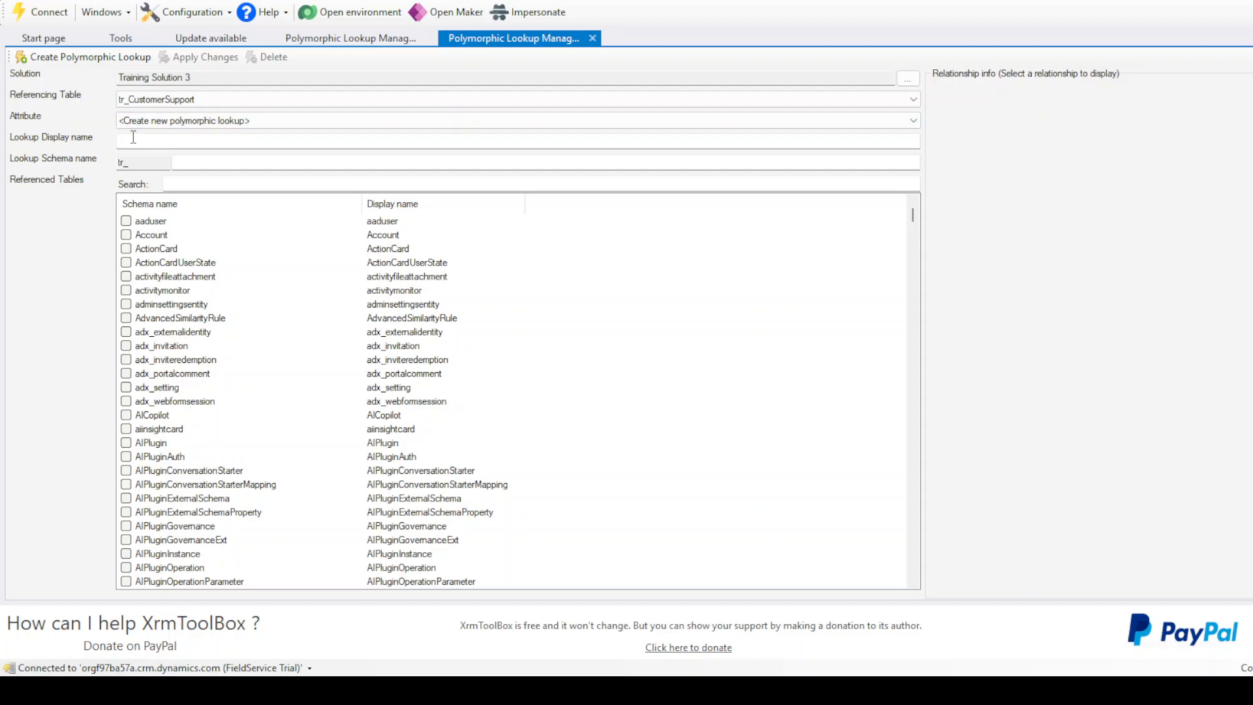
left_click(132, 139)
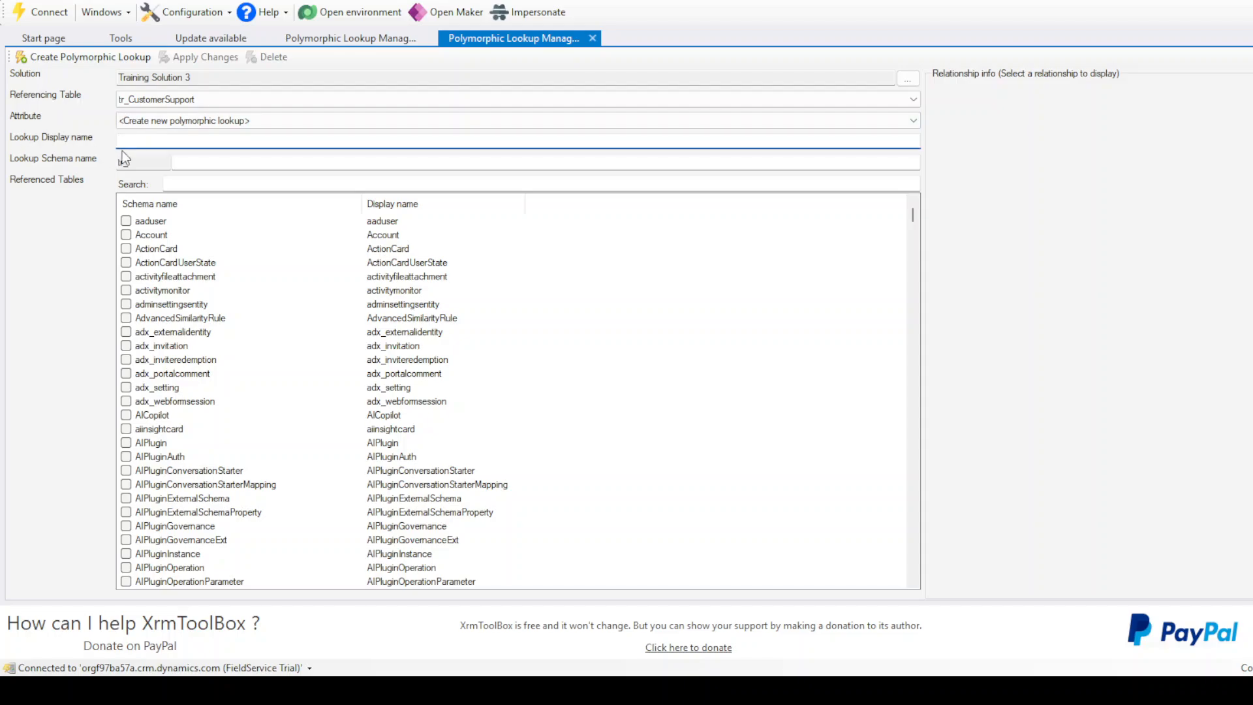
type("Related To")
Filter the referenced tables by "tr_", include tr_Account, tr_Contact and tr_Product, and create the polymorphic lookup
left_click(187, 185)
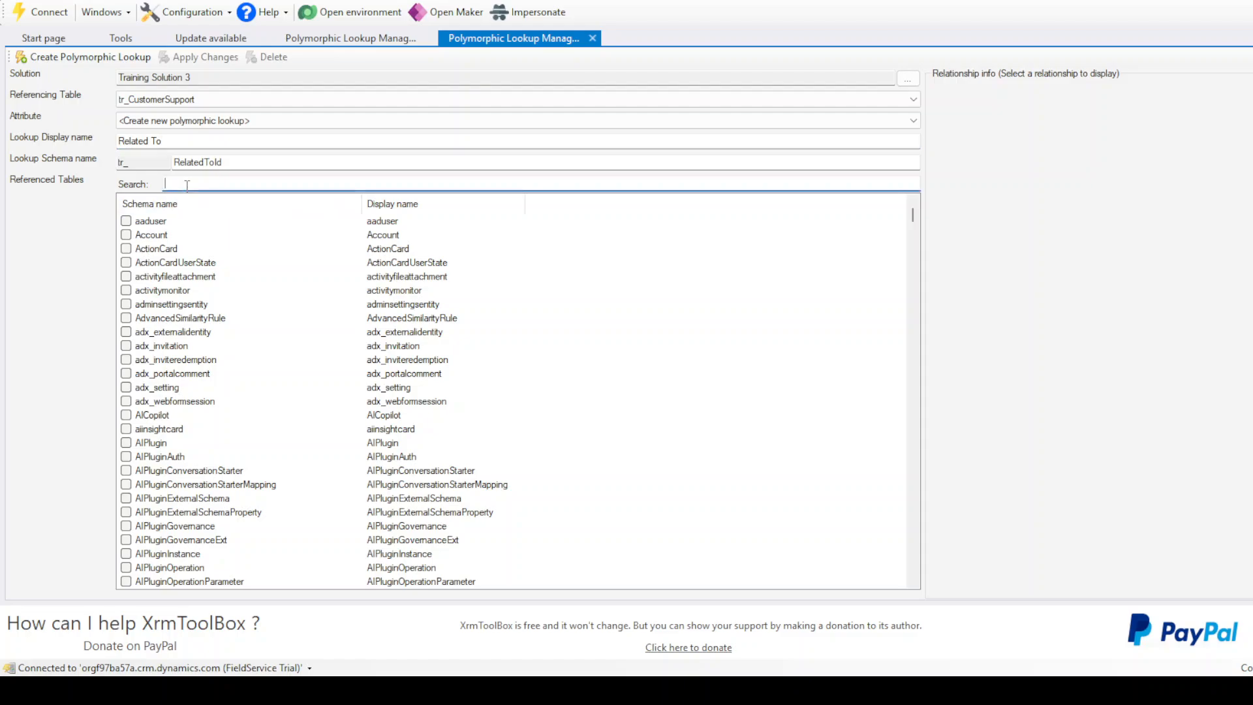
type("tr_")
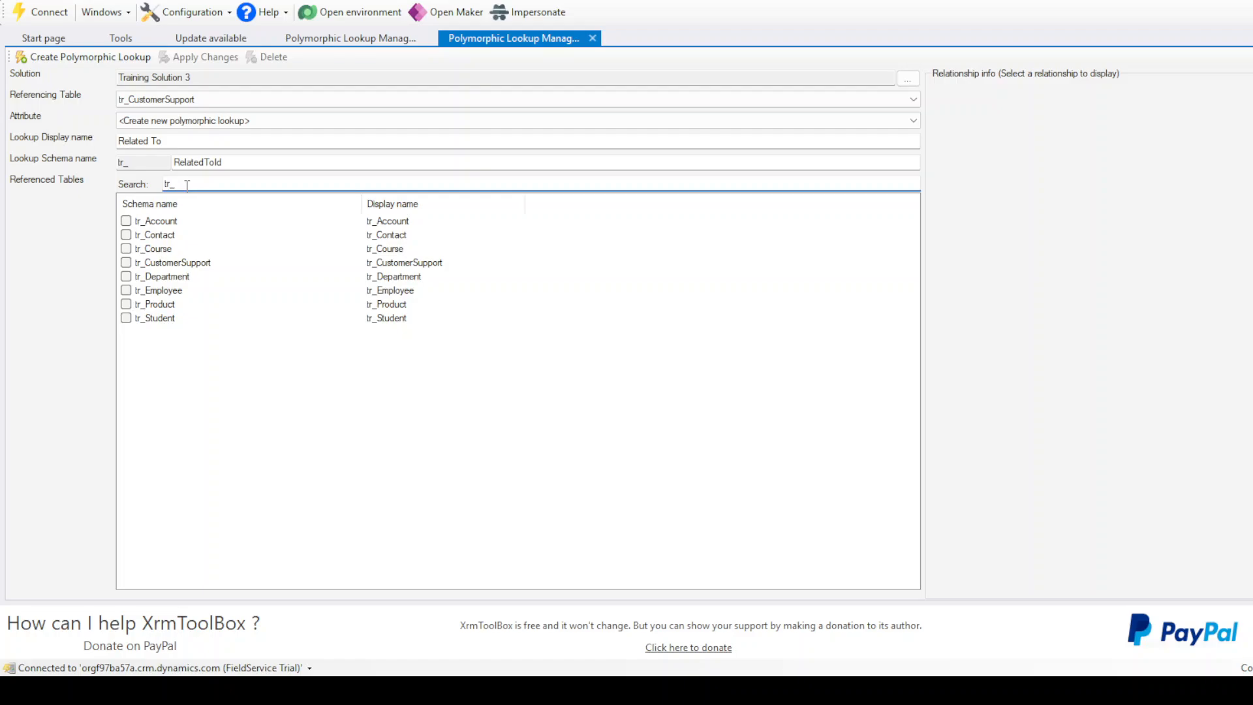
left_click(126, 221)
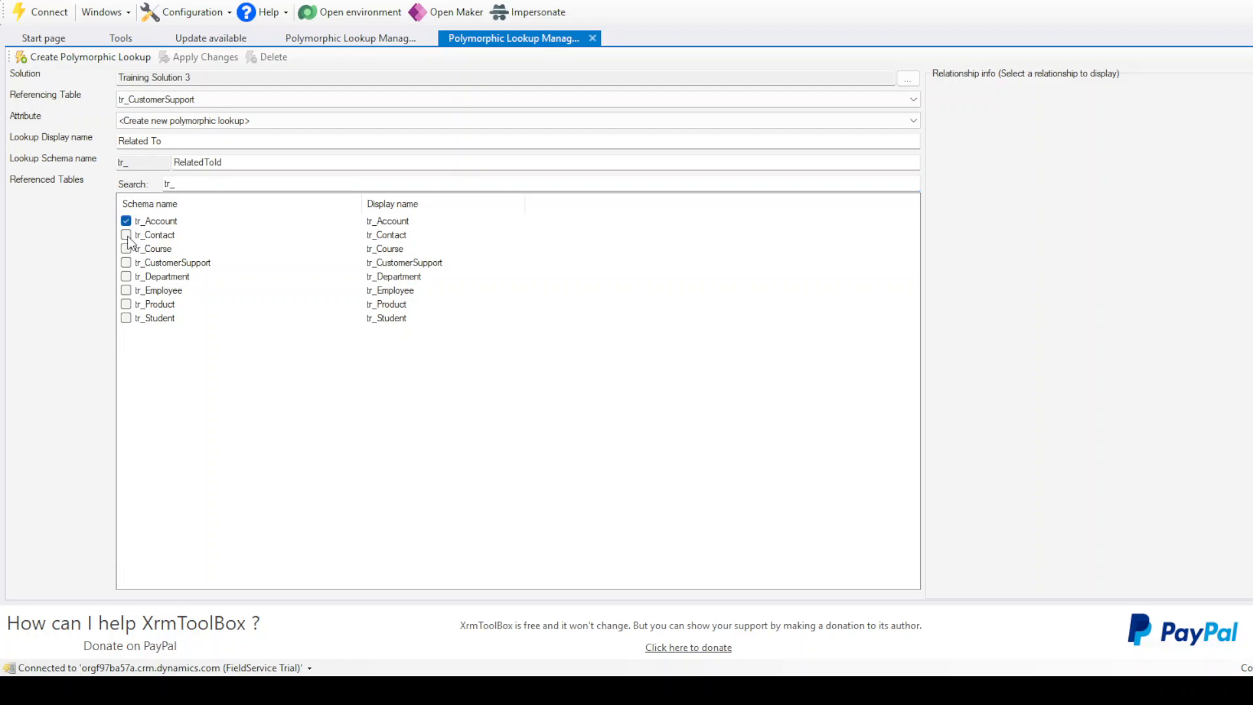
left_click(126, 234)
left_click(125, 305)
left_click(62, 60)
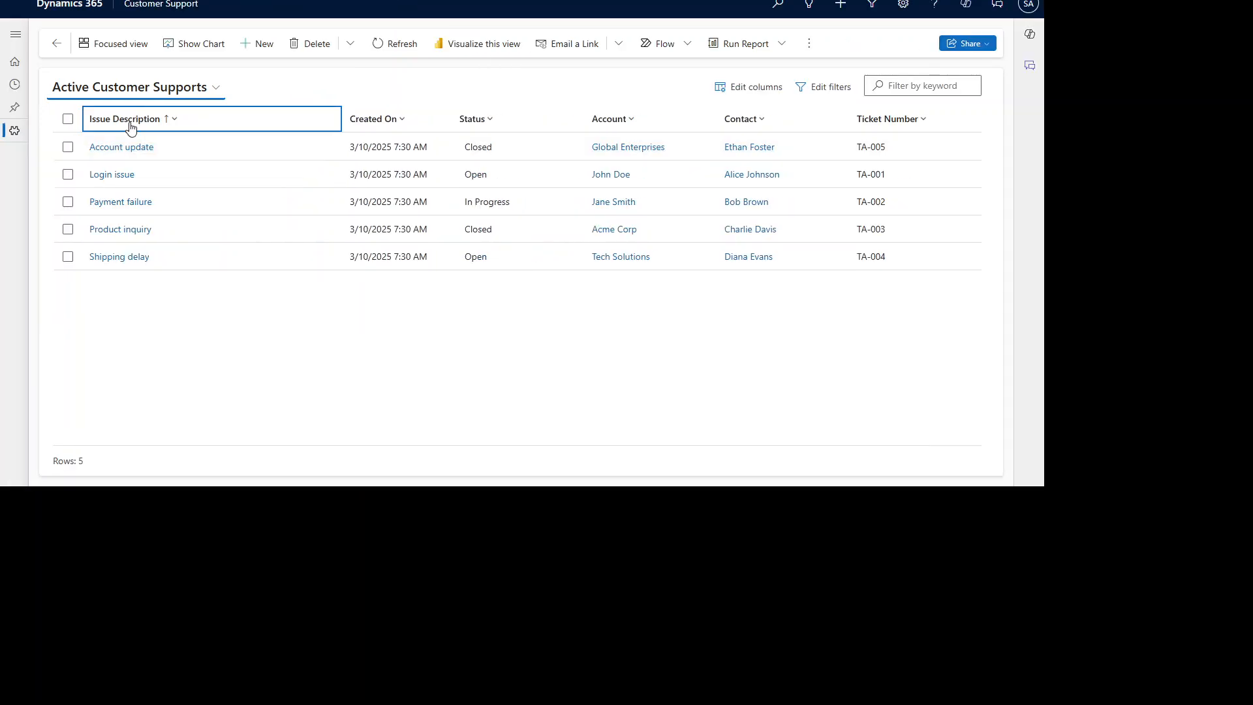
Switch to the Dynamics 365 Customer Support app, start a new Customer Support record and inspect its available forms and Product lookup
left_click(16, 34)
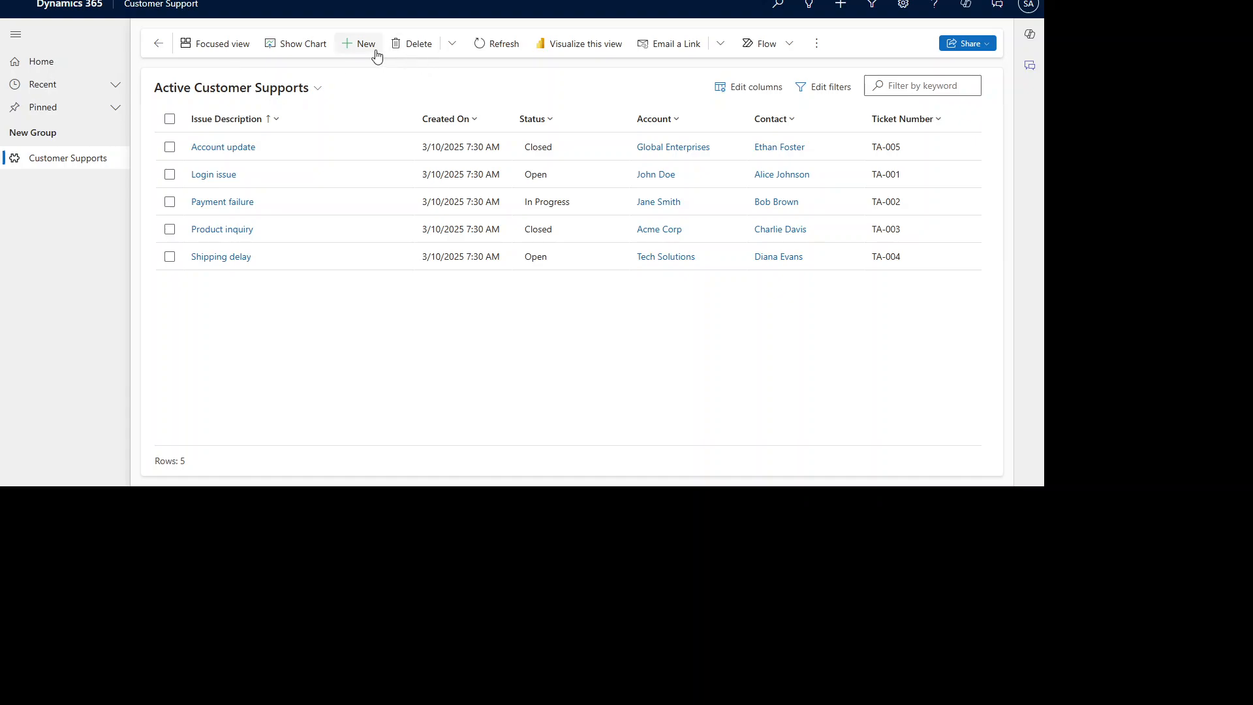
left_click(355, 44)
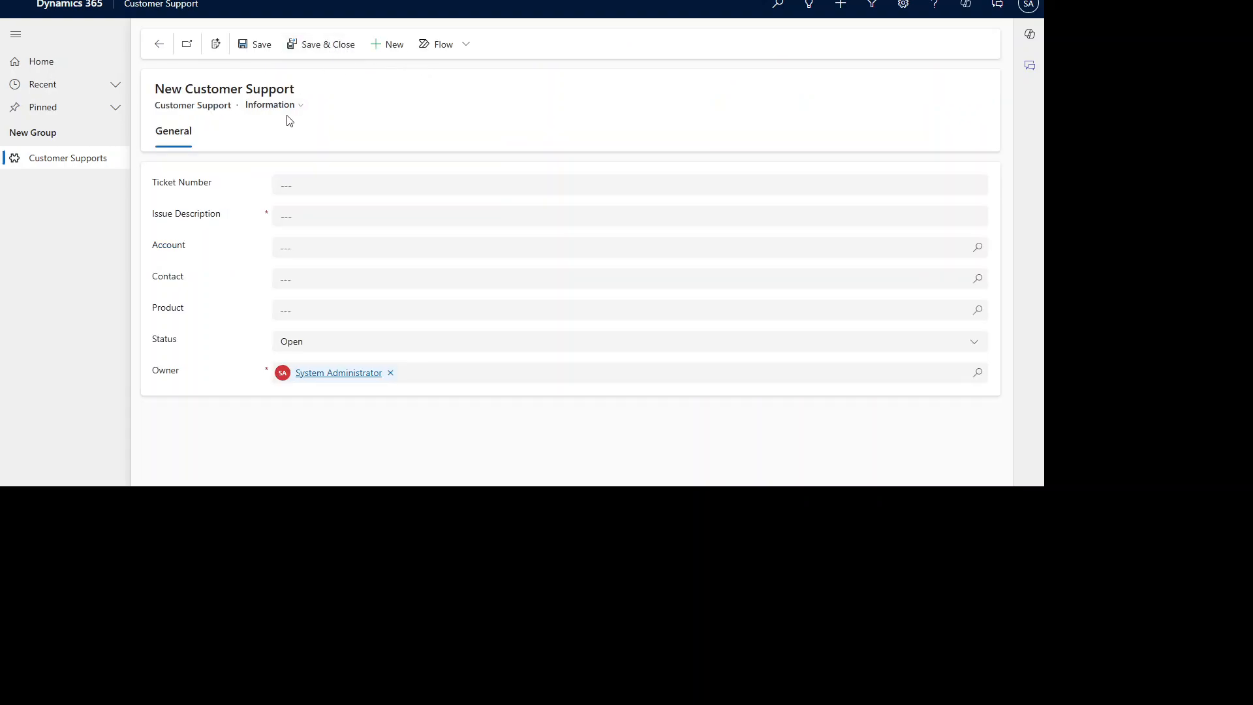
left_click(292, 111)
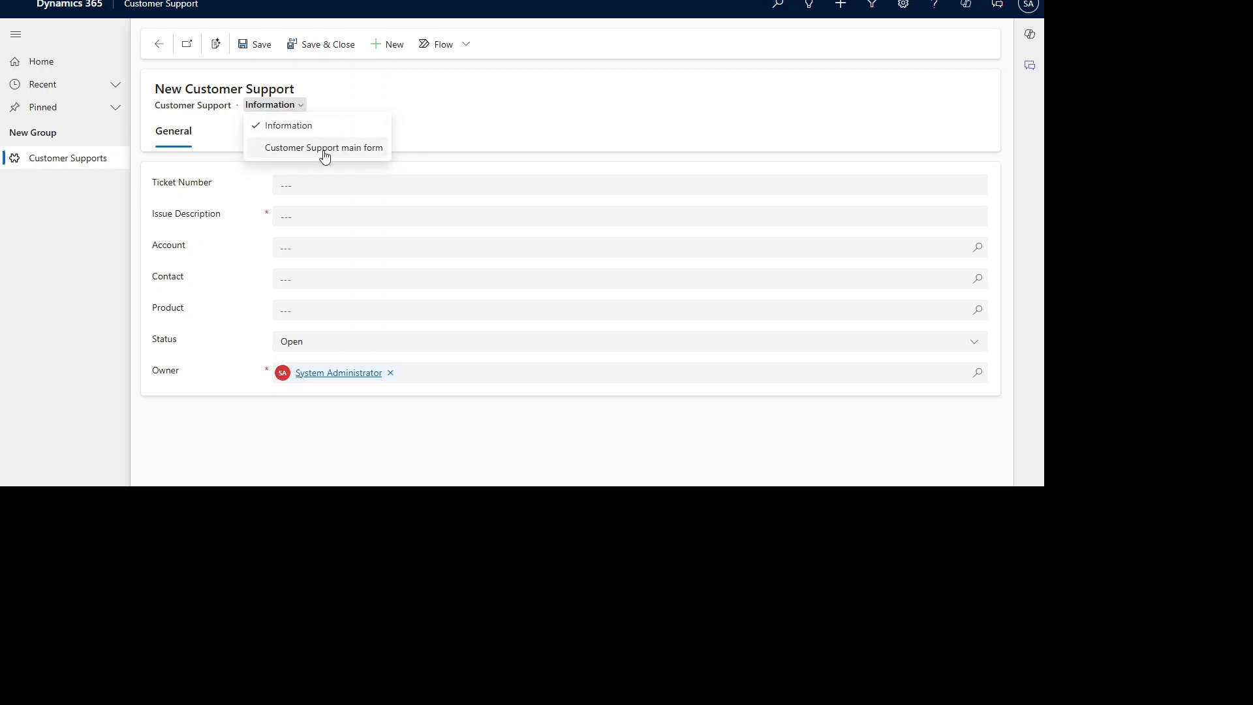
left_click(474, 107)
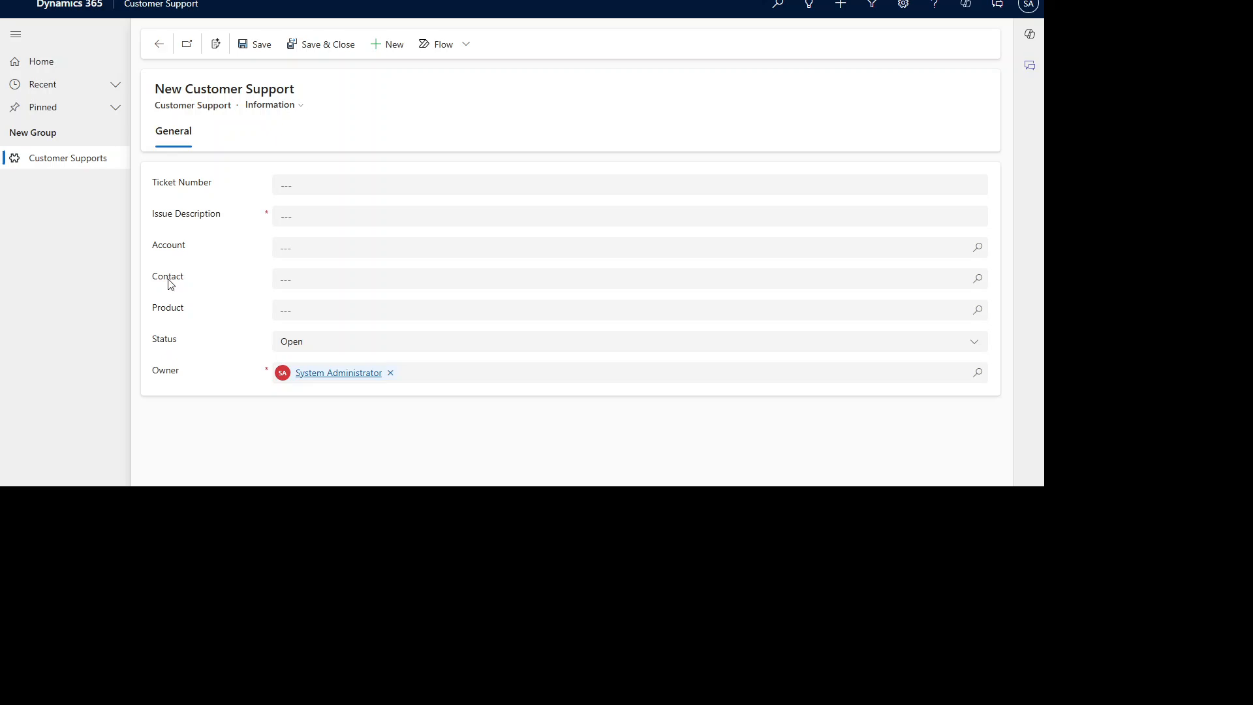
left_click(326, 311)
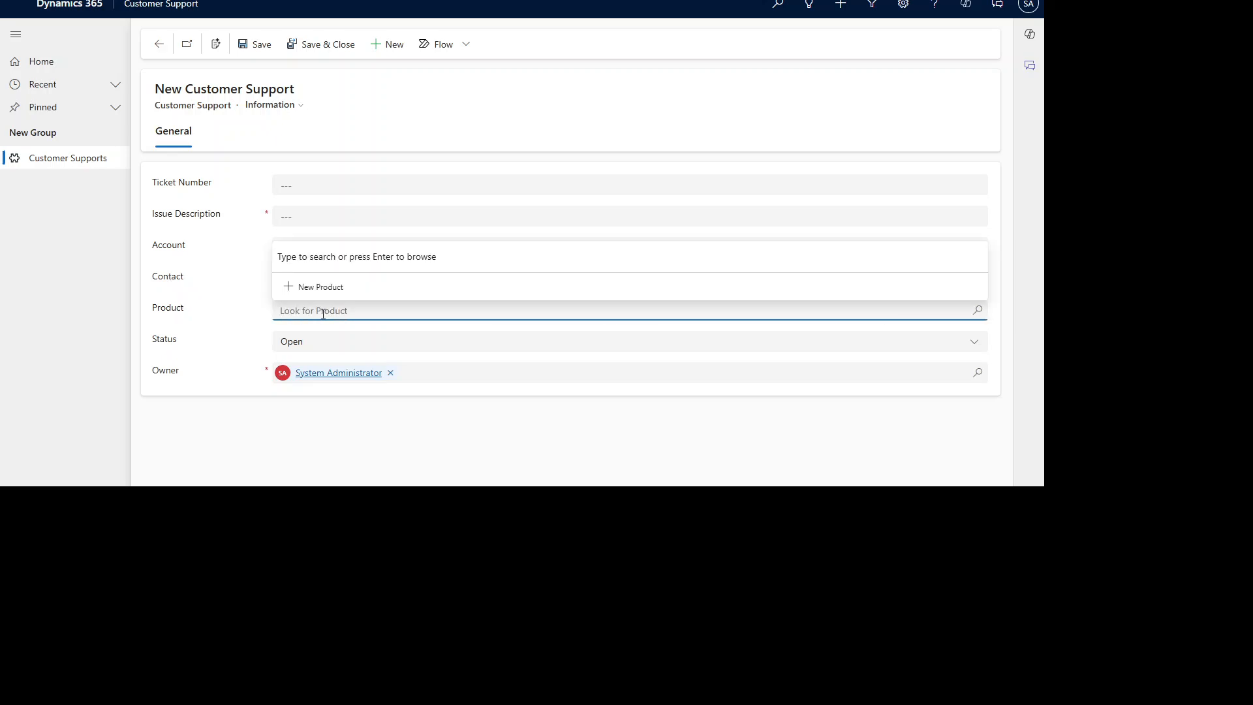
left_click(240, 289)
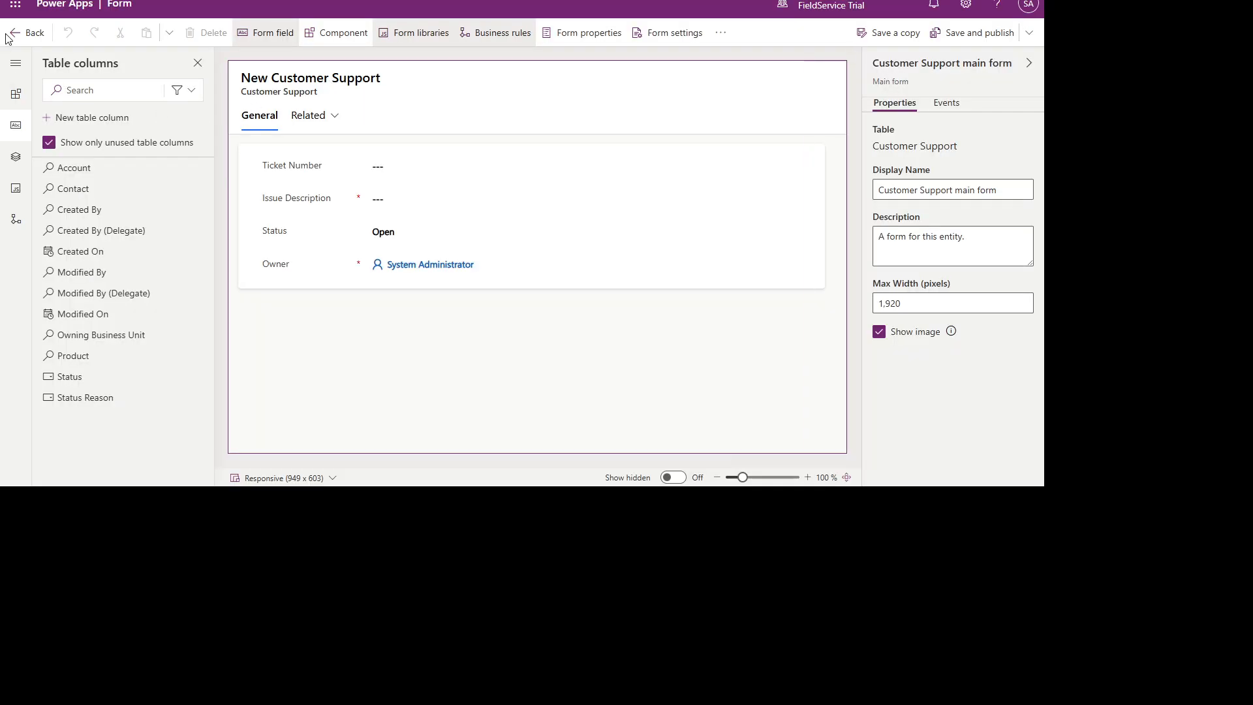
Switch to Power Apps, leave the form editor and open the Customer Support table's columns in Training Solution 3
left_click(40, 33)
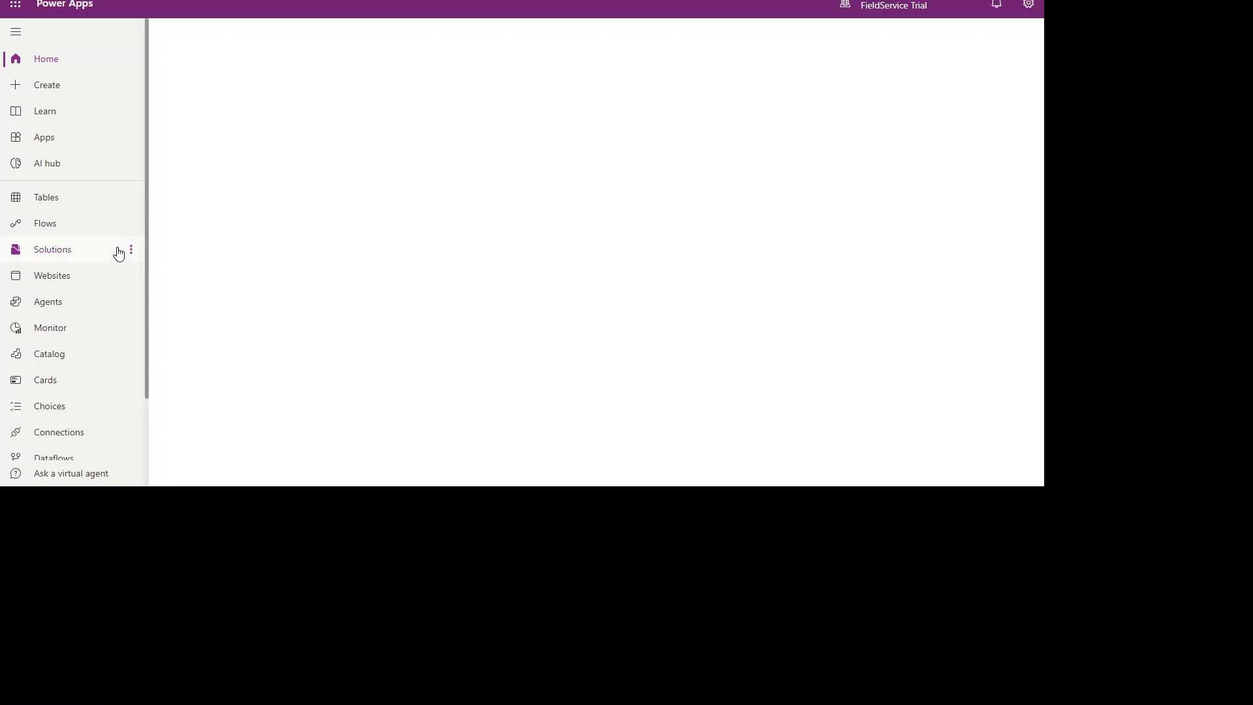
left_click(64, 256)
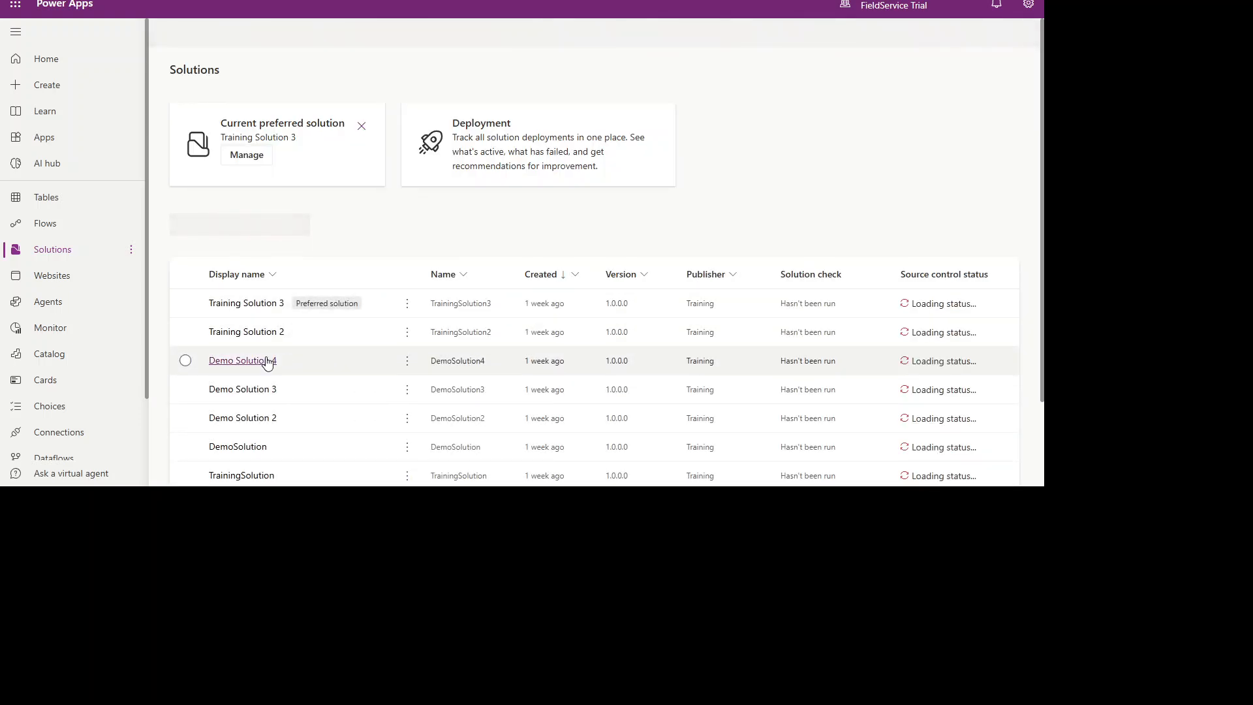
left_click(253, 305)
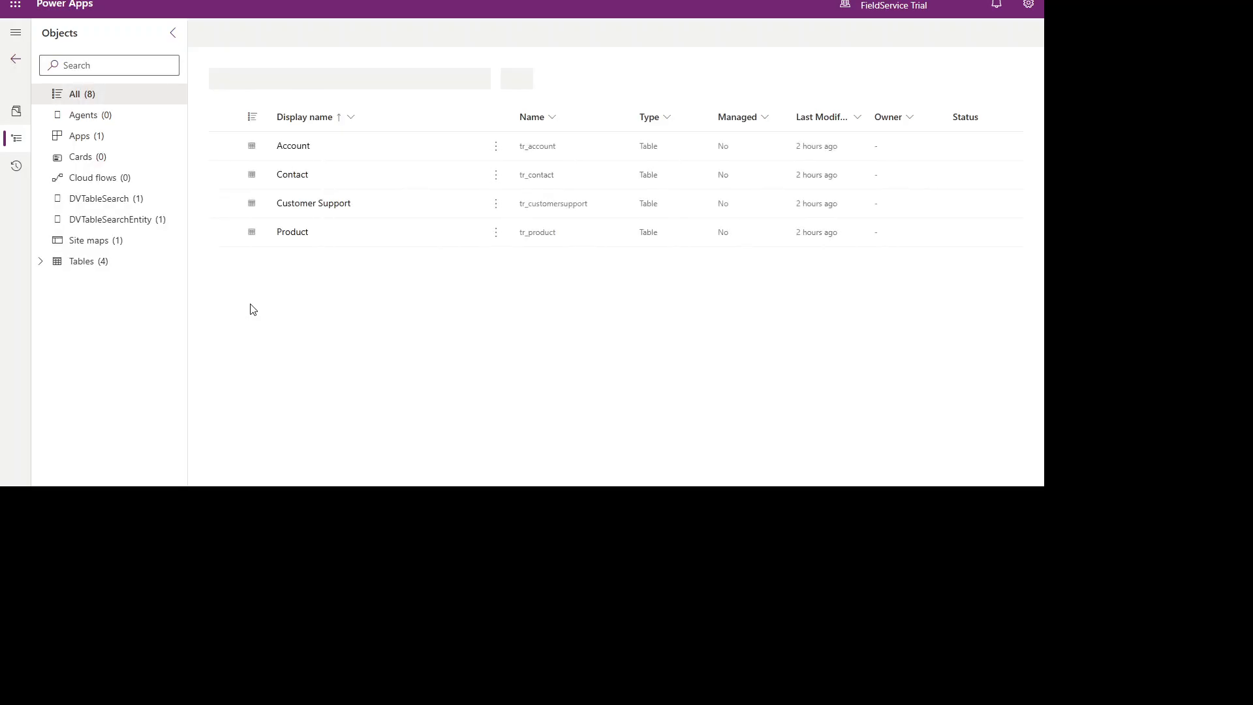
left_click(41, 263)
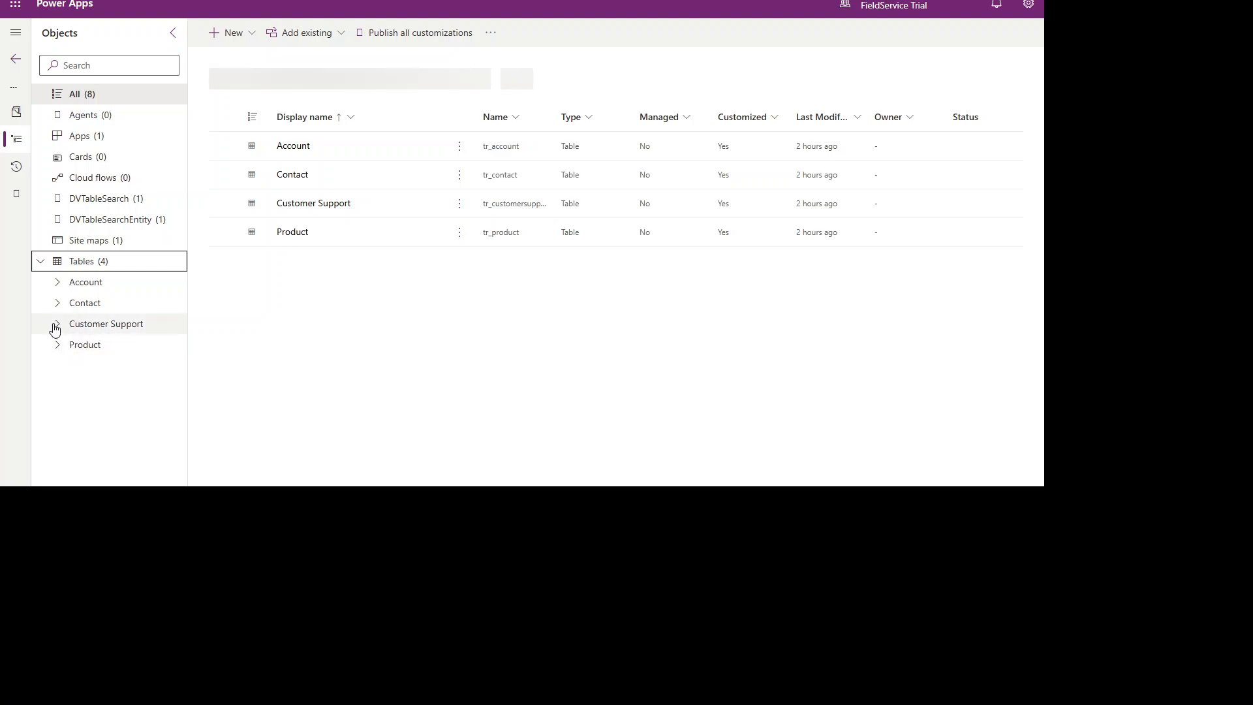
left_click(56, 328)
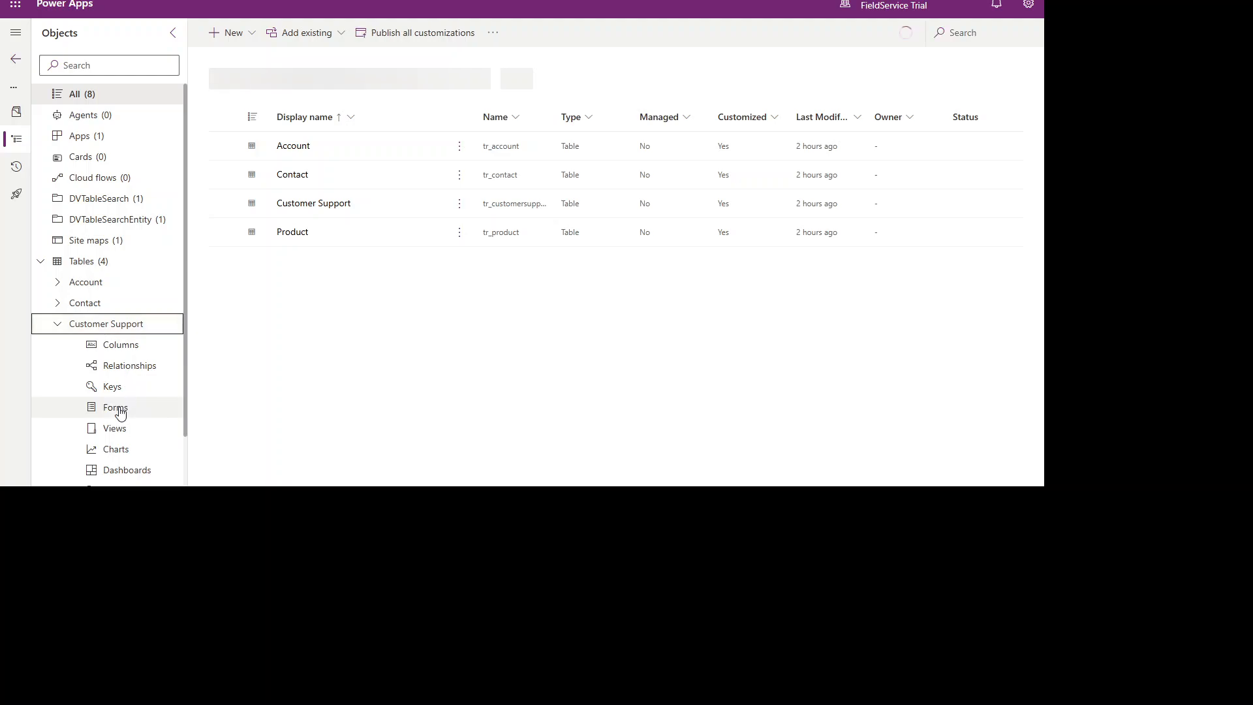
left_click(127, 347)
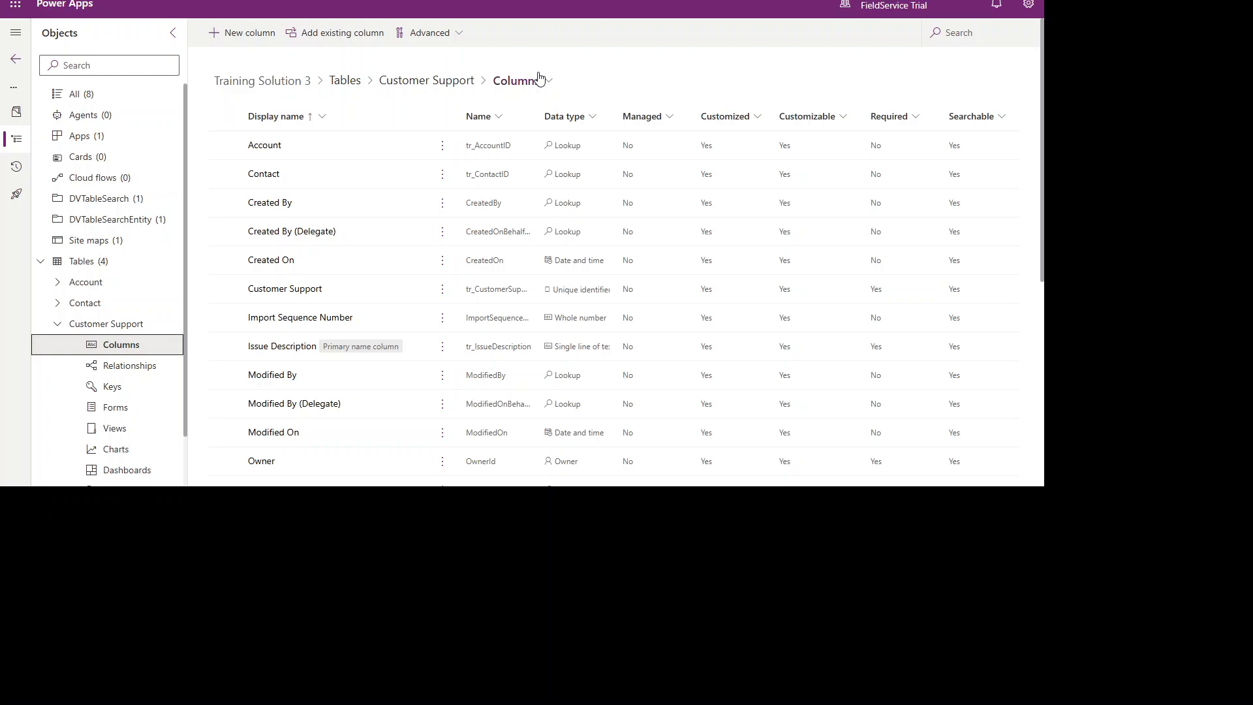
Search the Customer Support table's columns for "Rel" to find the new lookup column
left_click(986, 36)
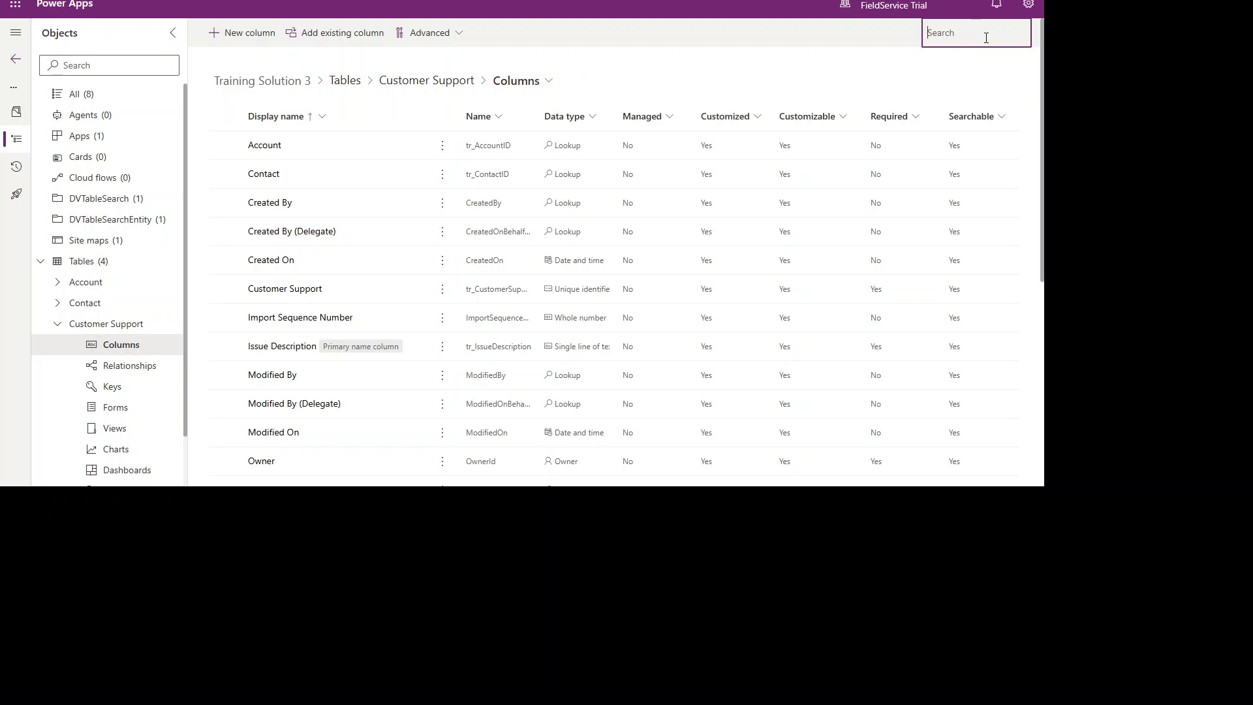
type("Releted")
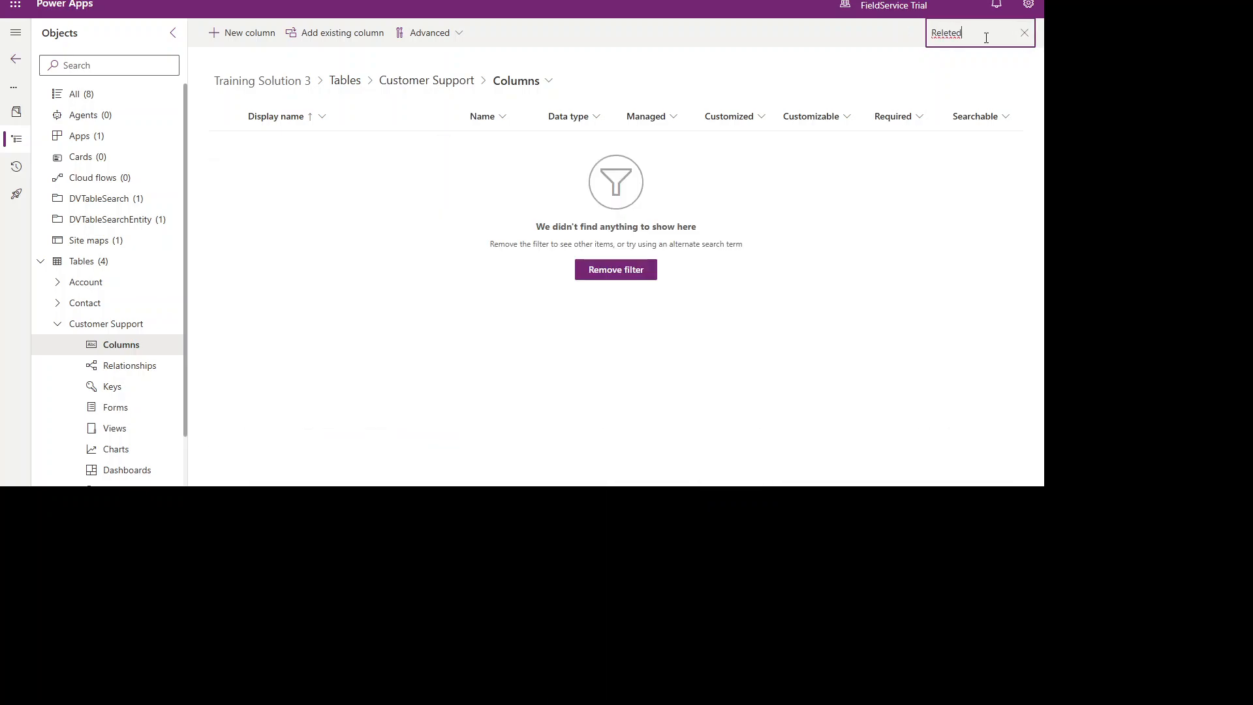
key("BackSpace")
key("BackSpace")
key("BackSpace")
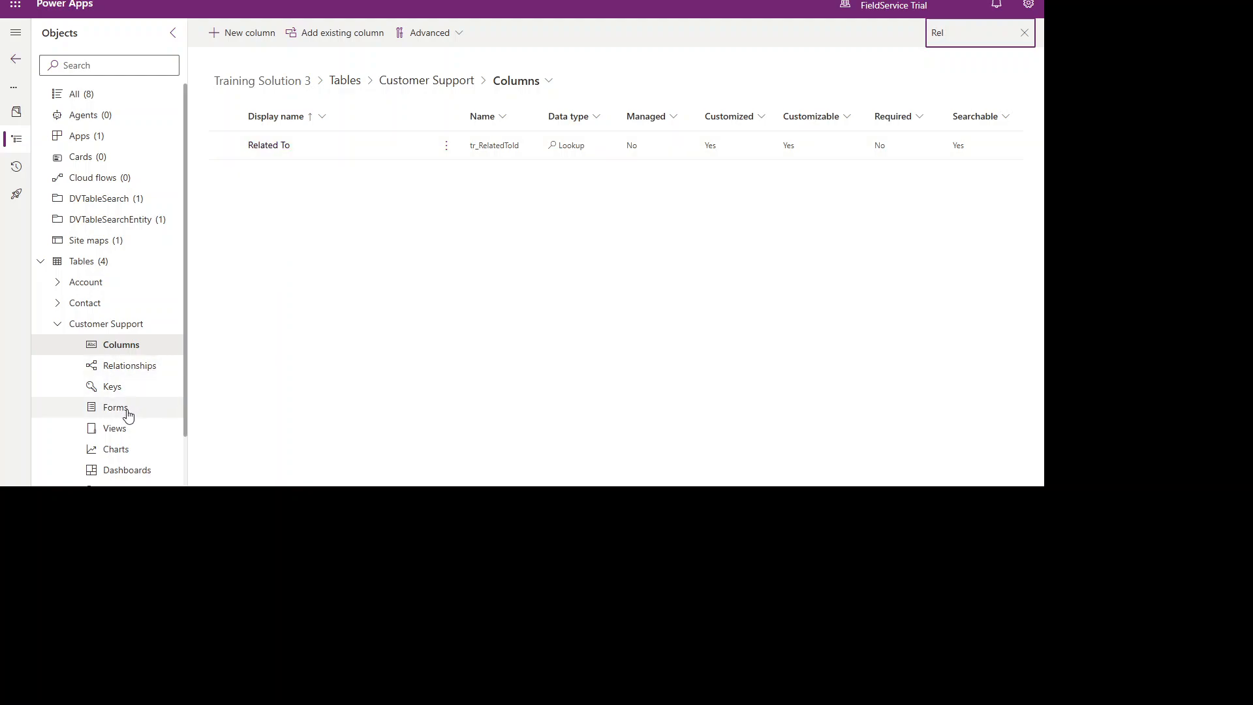
Add the Related To column between Issue Description and Status on the Customer Support main form, then save and publish the form
left_click(128, 415)
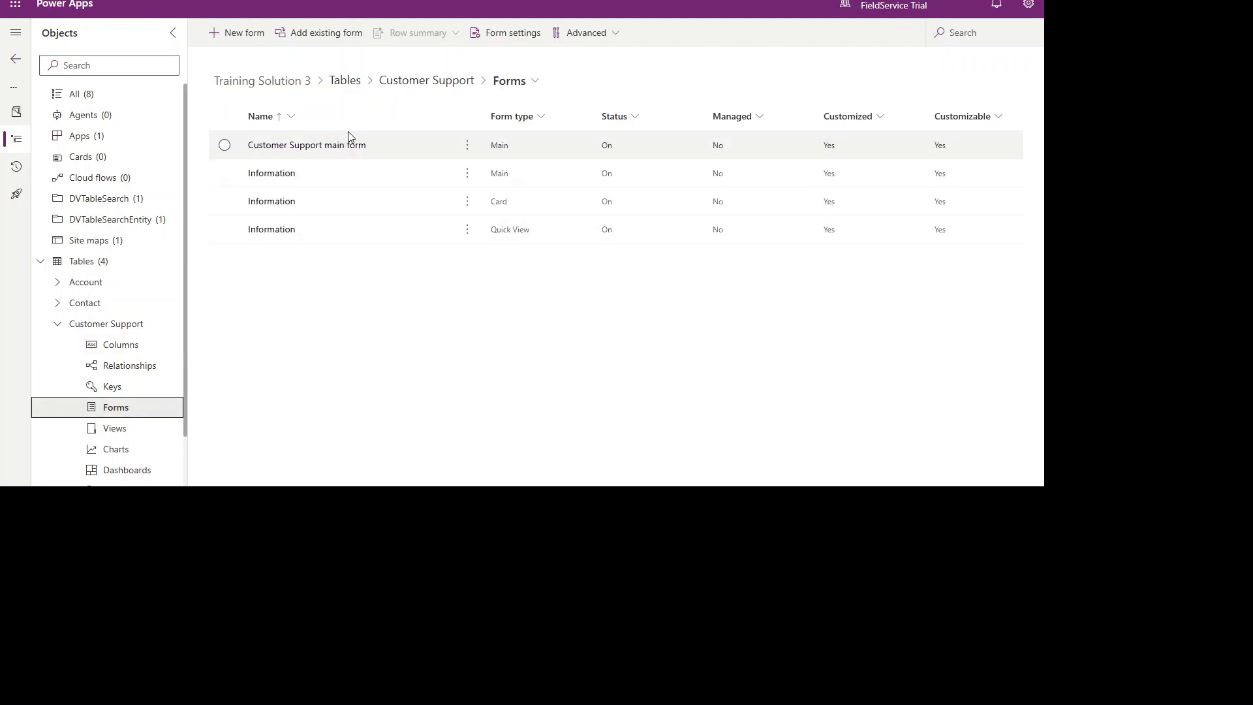
left_click(343, 145)
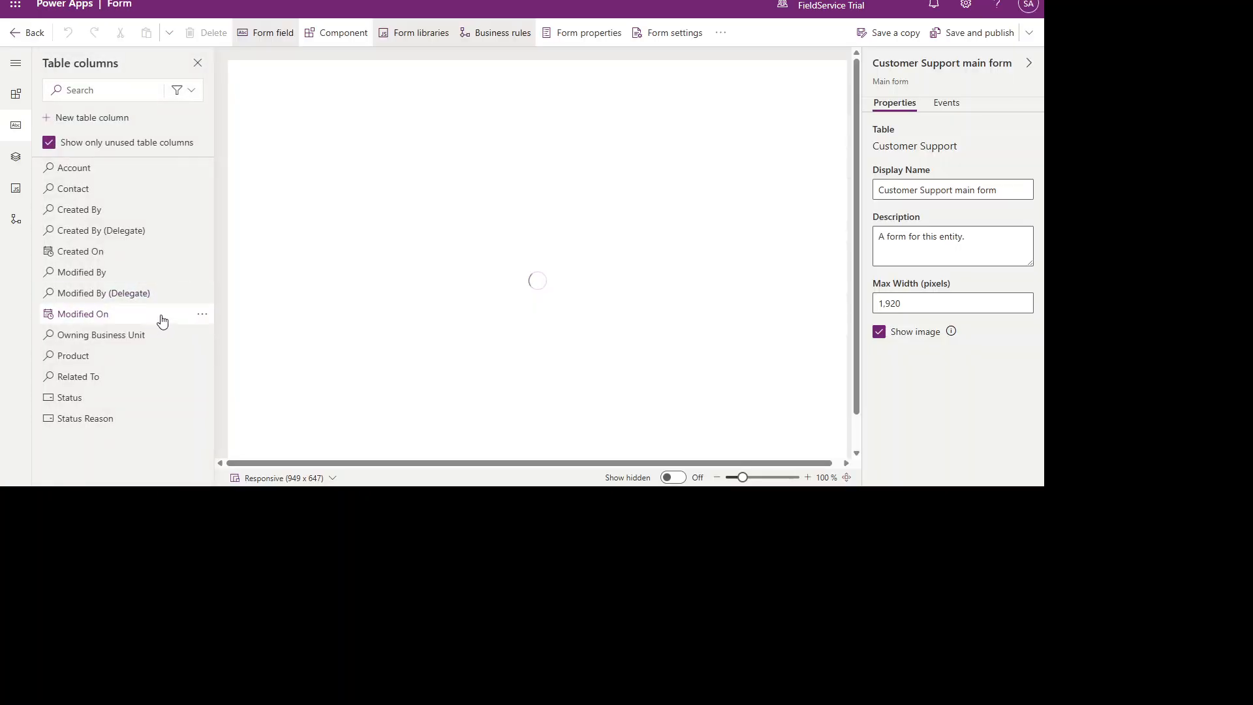
mouse_move(101, 400)
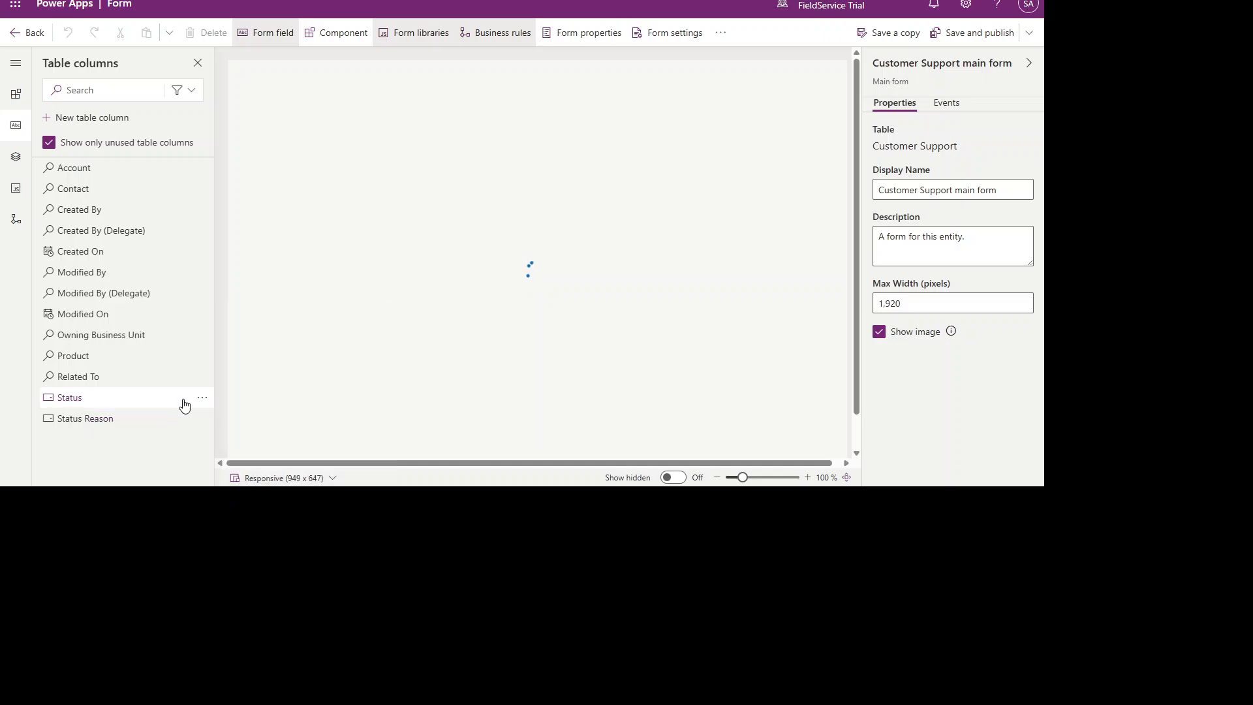
mouse_move(184, 405)
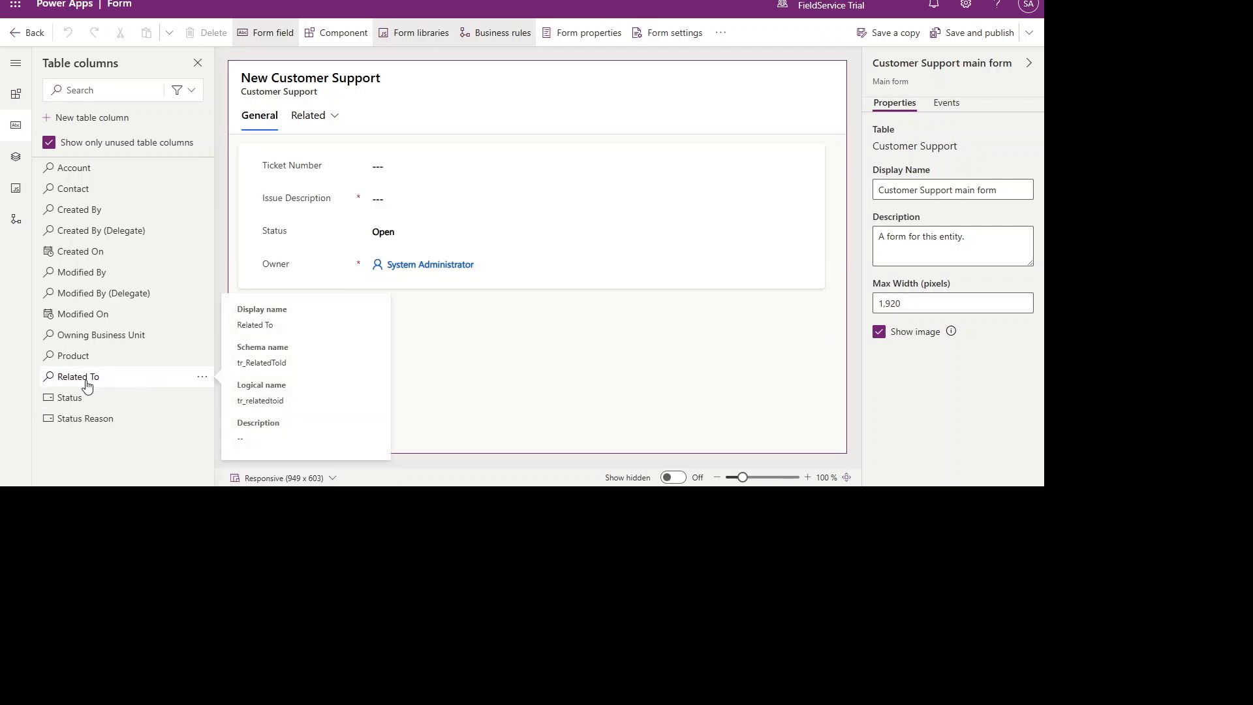
left_click_drag(87, 385, 329, 225)
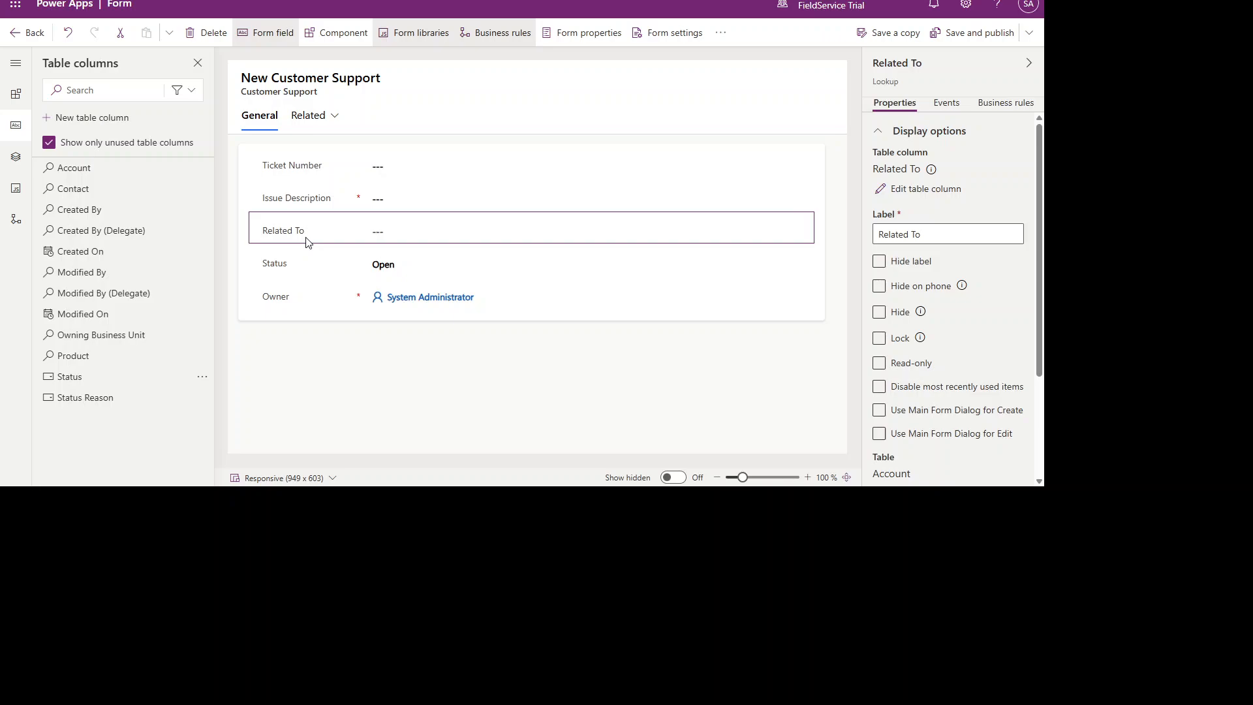
left_click(953, 36)
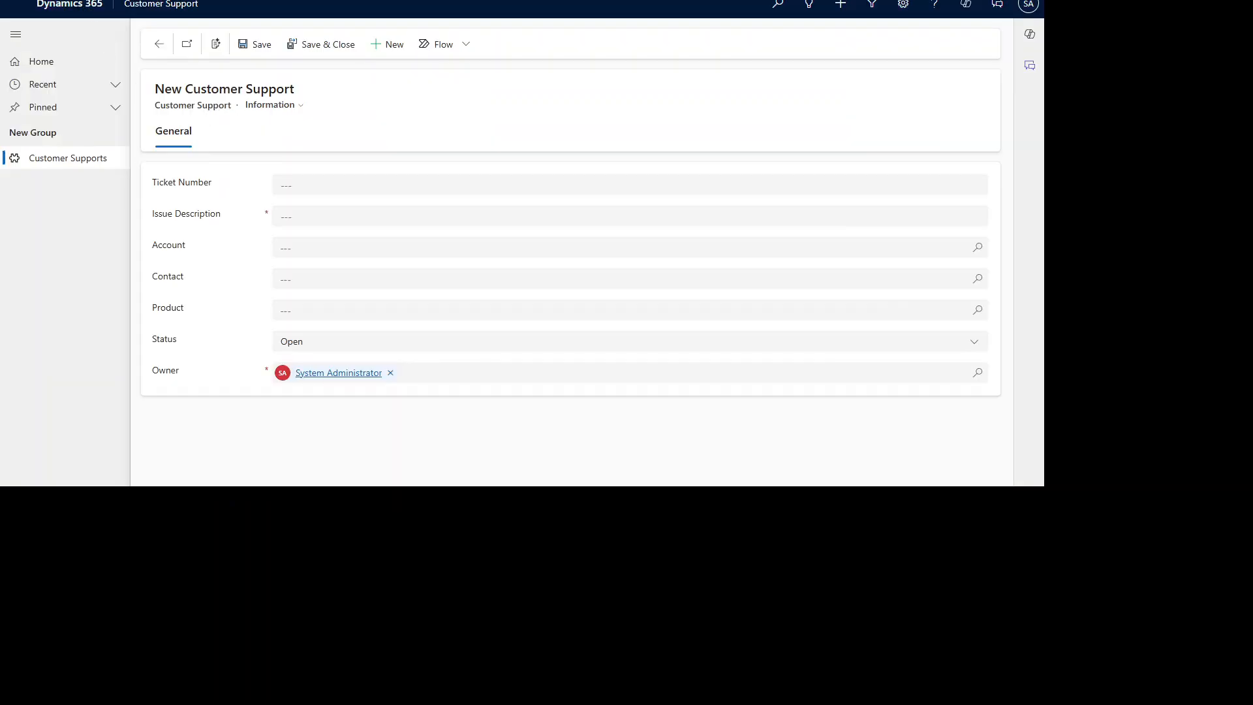
Reload the new record in Dynamics 365, switch it to the Customer Support main form and browse the records offered by Related To
key("F5")
left_click(302, 105)
left_click(301, 148)
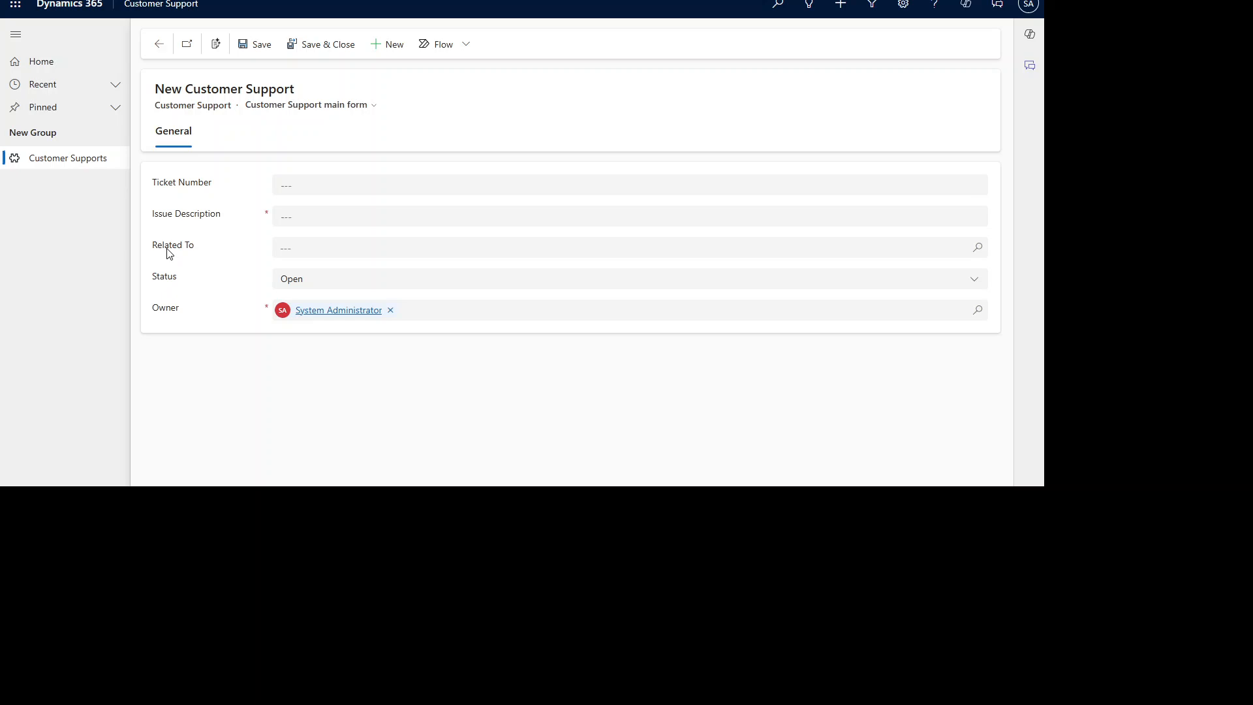
left_click(306, 248)
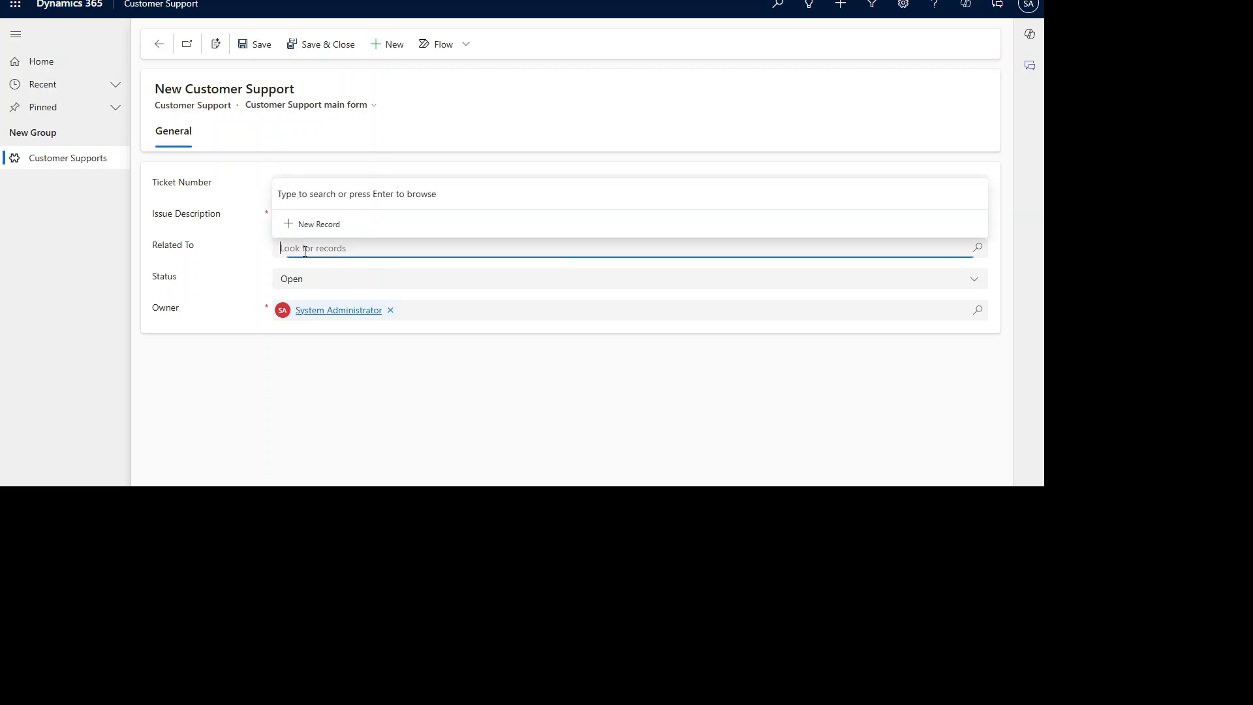
left_click(977, 249)
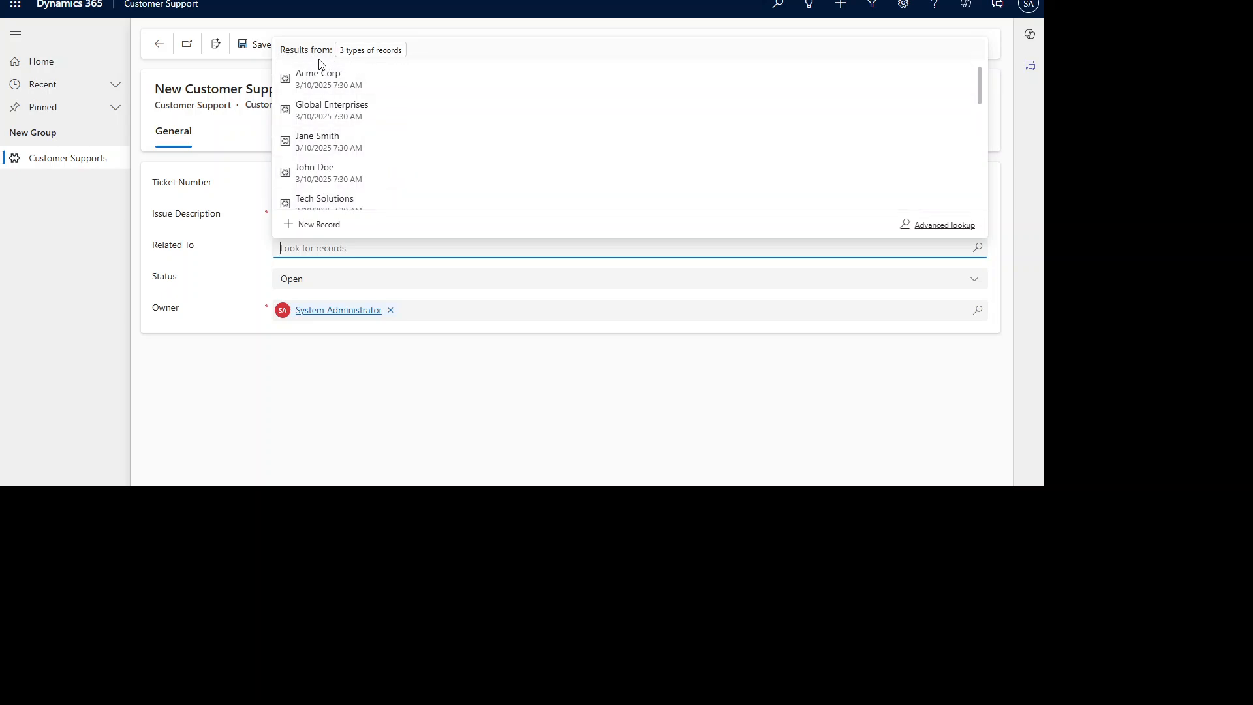
Filter the Related To lookup by Contacts and by Products to examine each type's records, returning to all types and closing the lookup without a selection
left_click(369, 56)
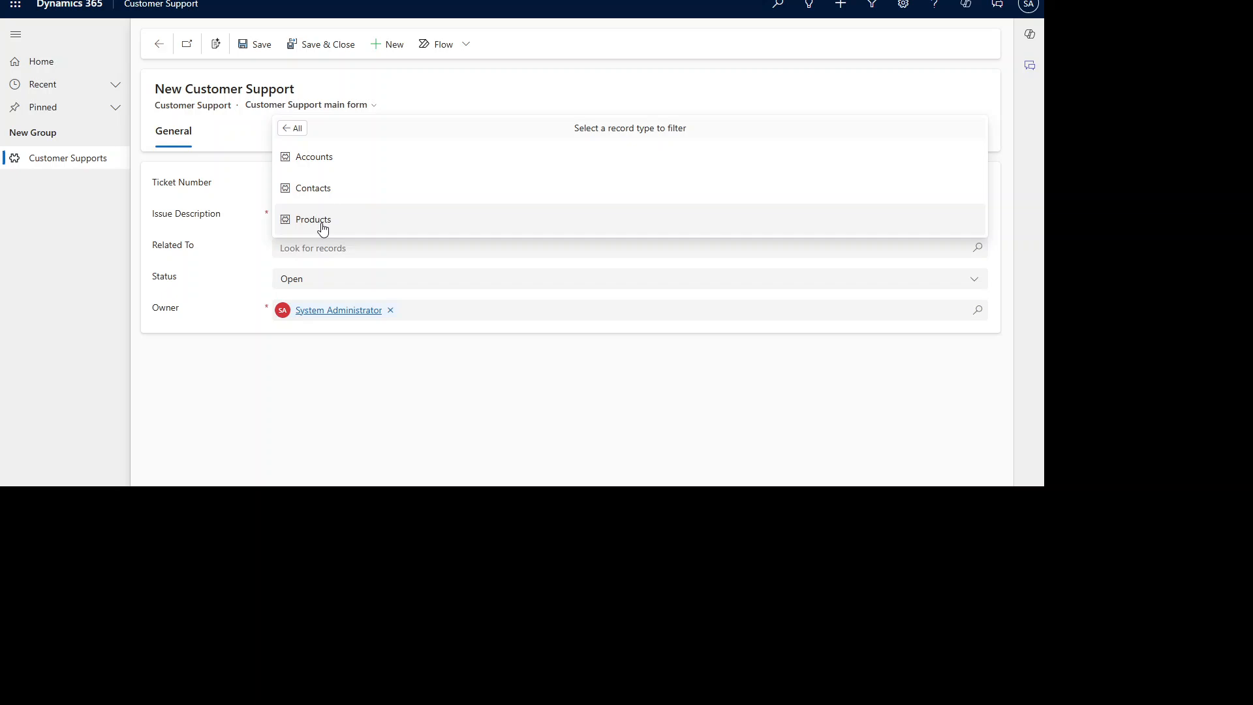
left_click(304, 189)
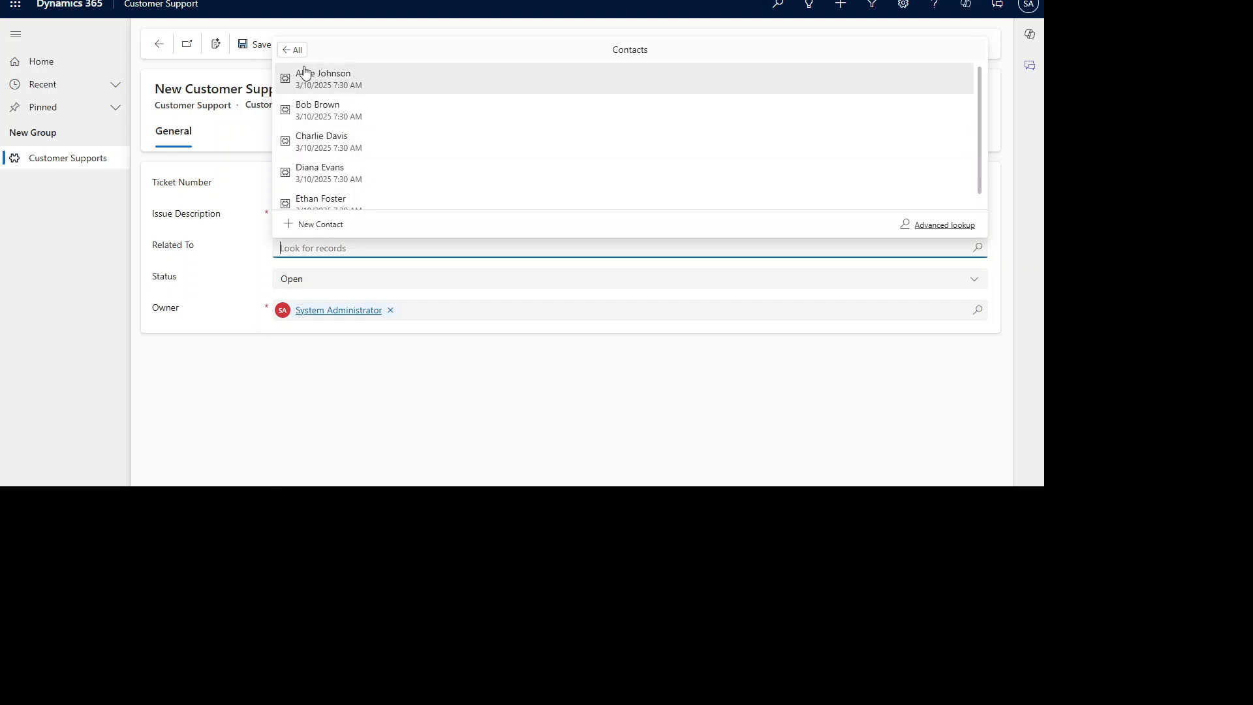
left_click(293, 50)
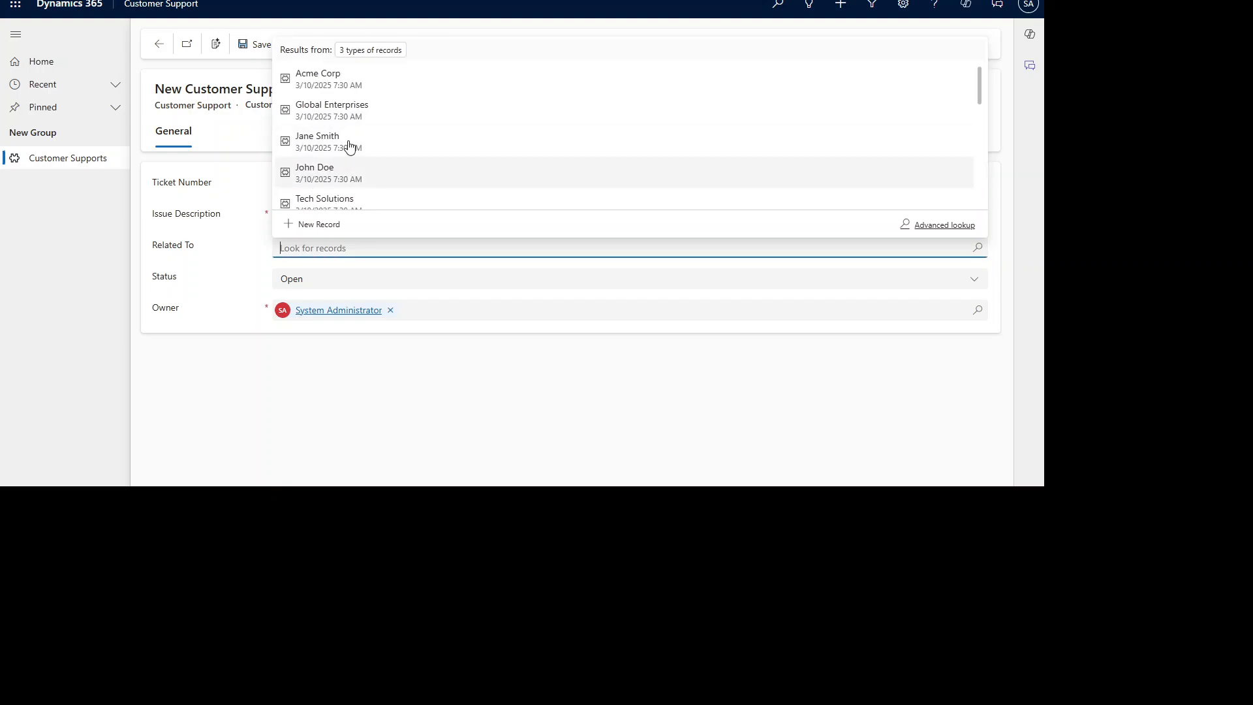
left_click(362, 52)
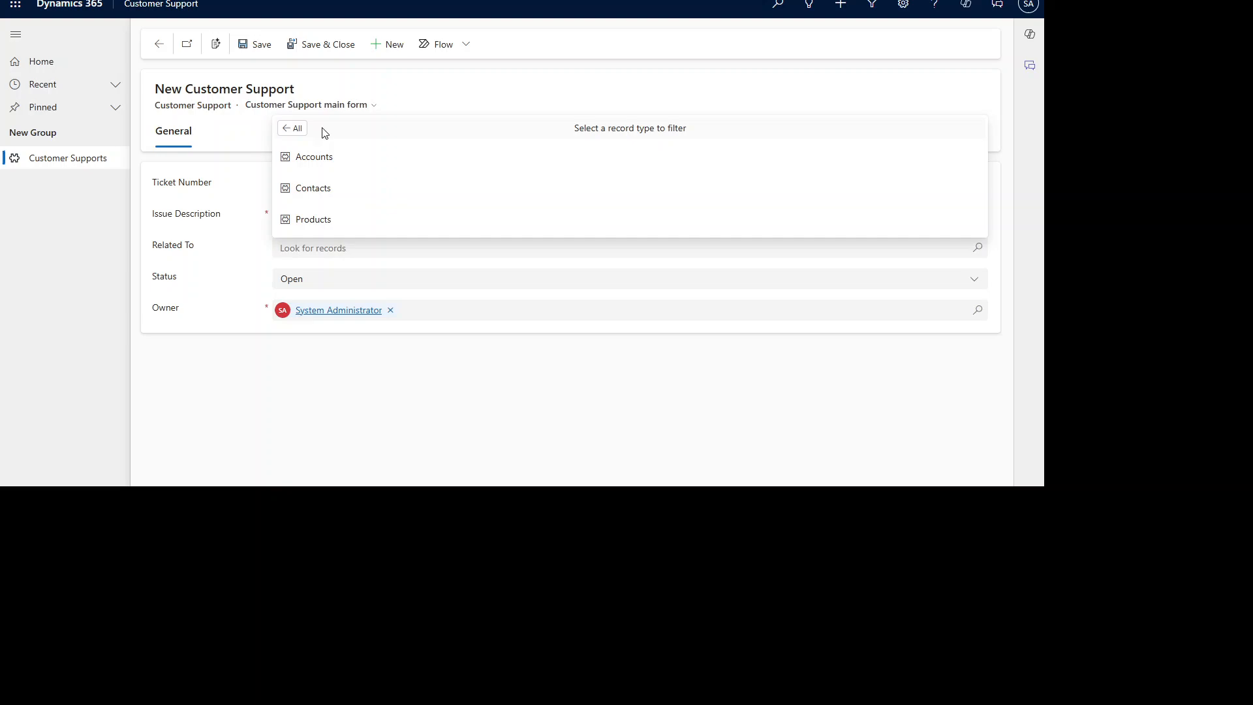
left_click(326, 218)
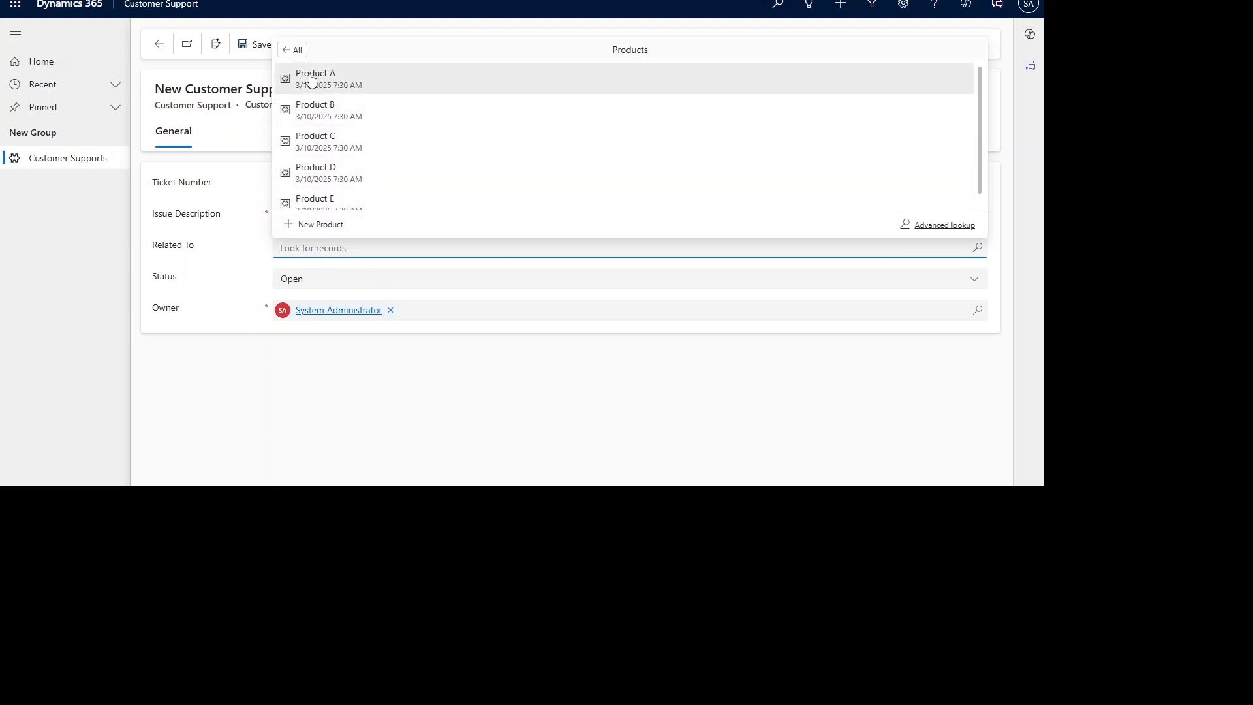
left_click(292, 50)
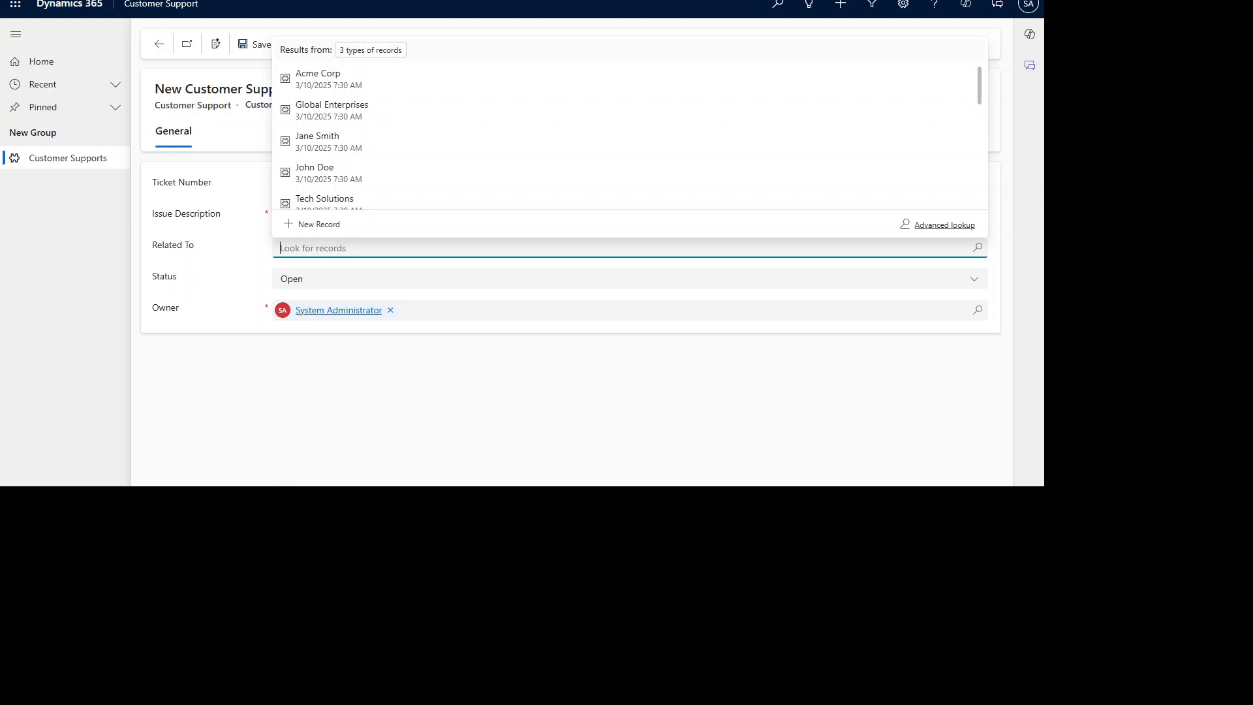
key("Escape")
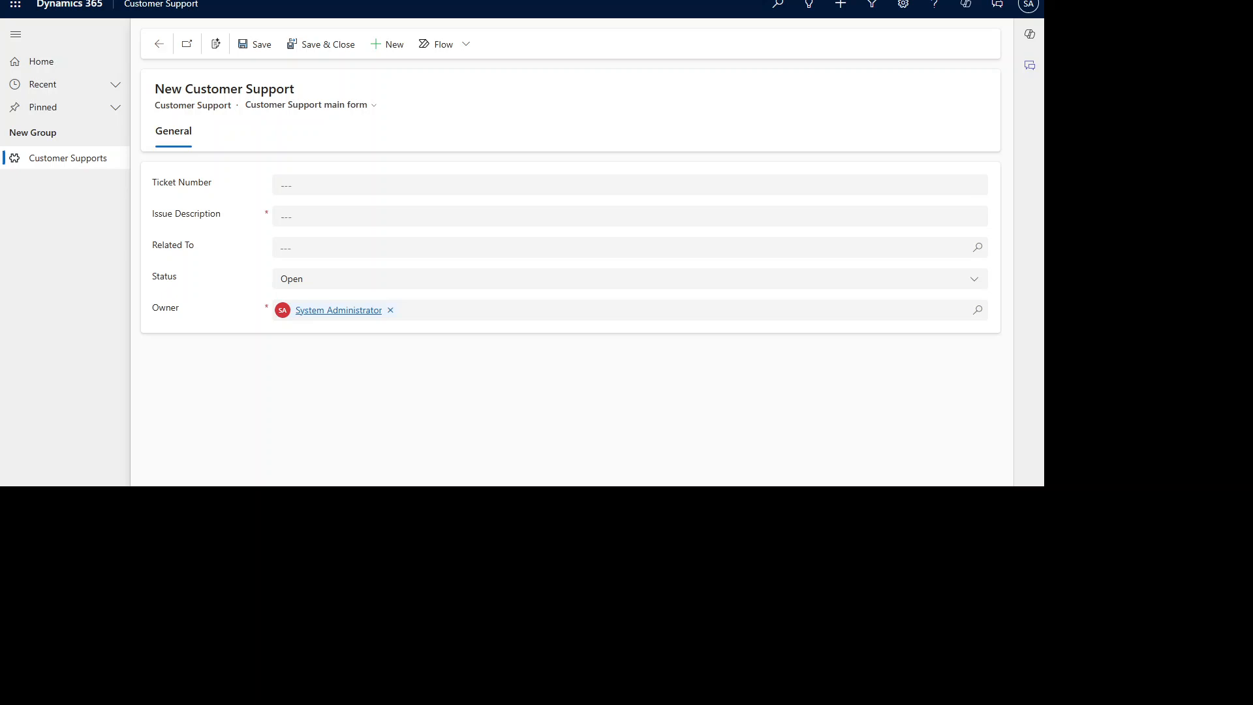